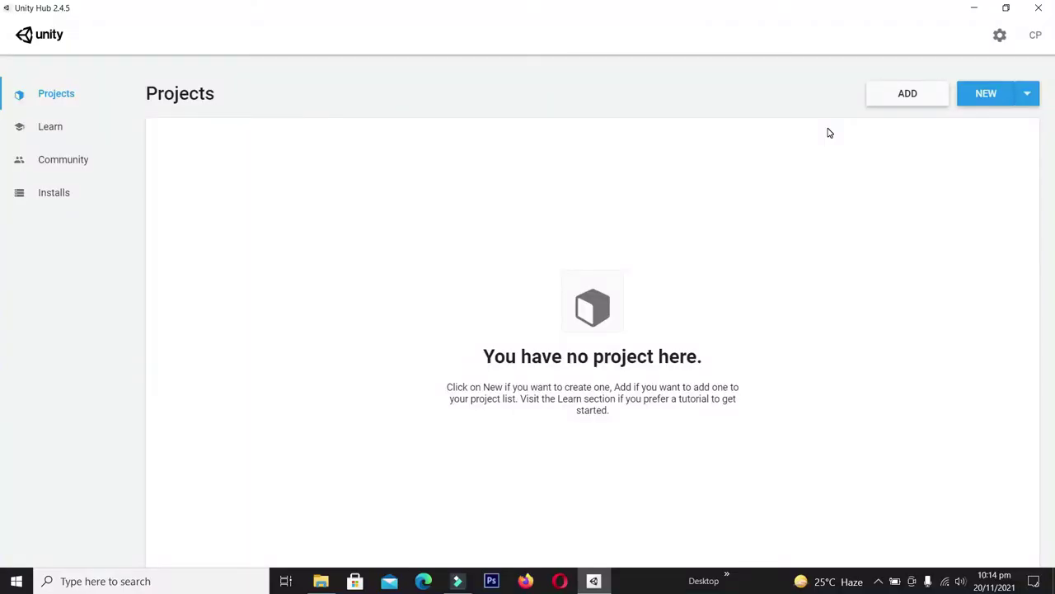
# Create a new Unity project from the 2D template, named SpriteDemoProject, in the default location.
pyautogui.click(975, 98)
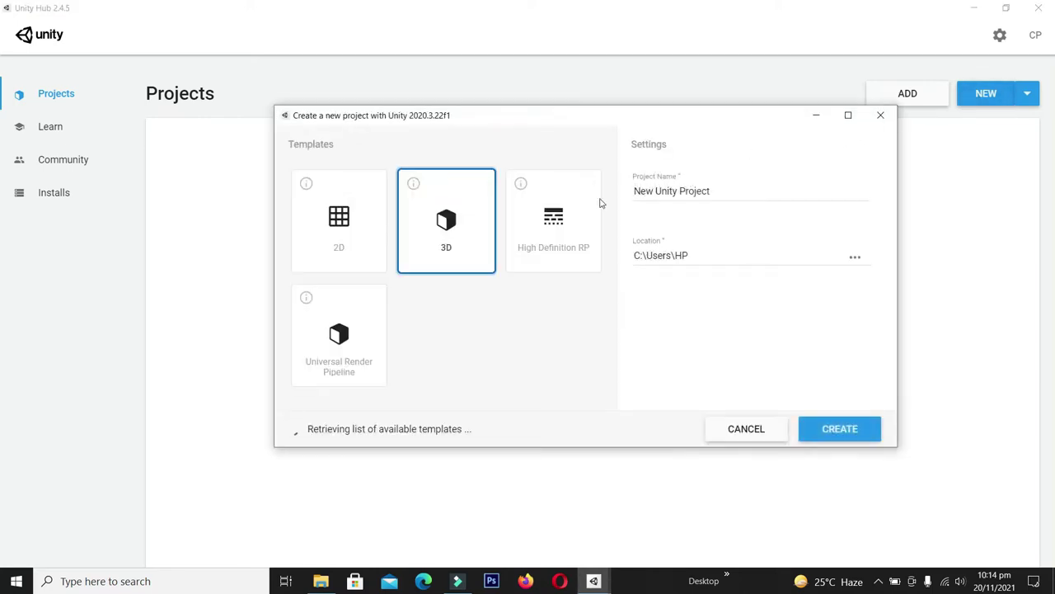
pyautogui.click(339, 239)
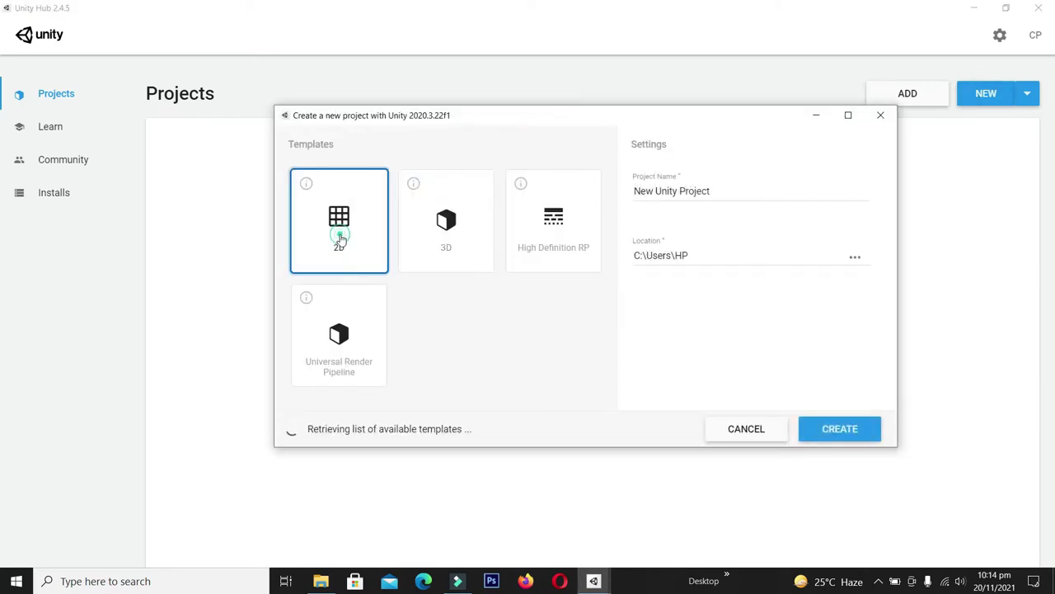
pyautogui.moveTo(727, 188); pyautogui.dragTo(615, 192)
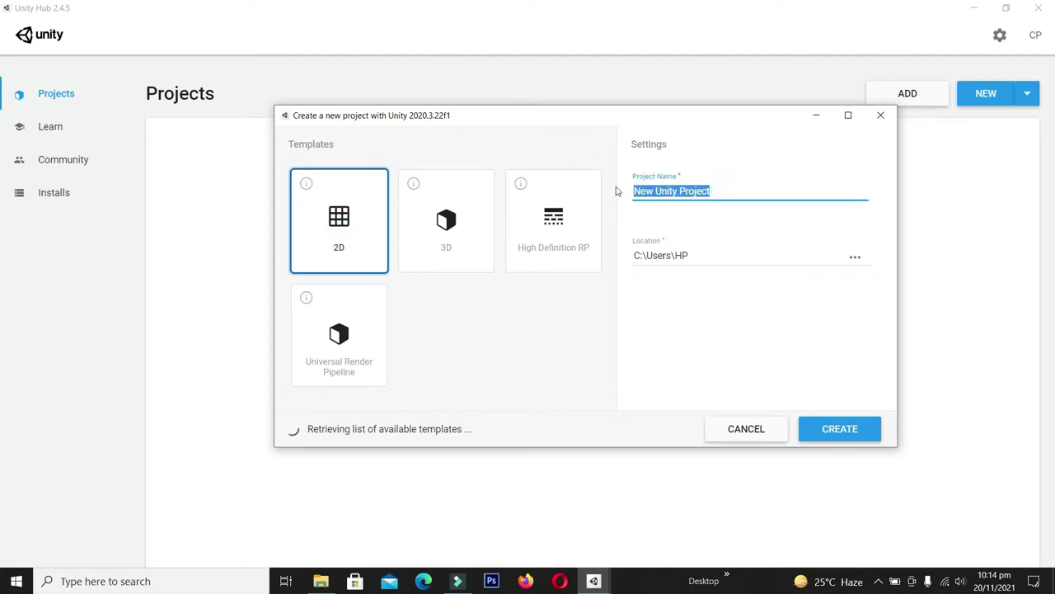
pyautogui.write('A')
pyautogui.press('BackSpace')
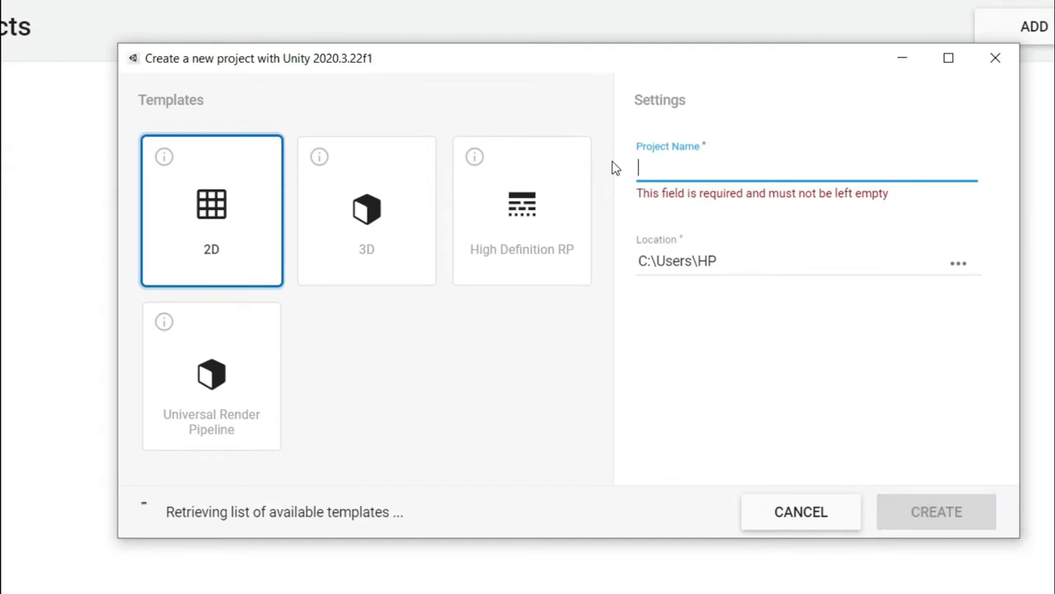
pyautogui.write('Sprite')
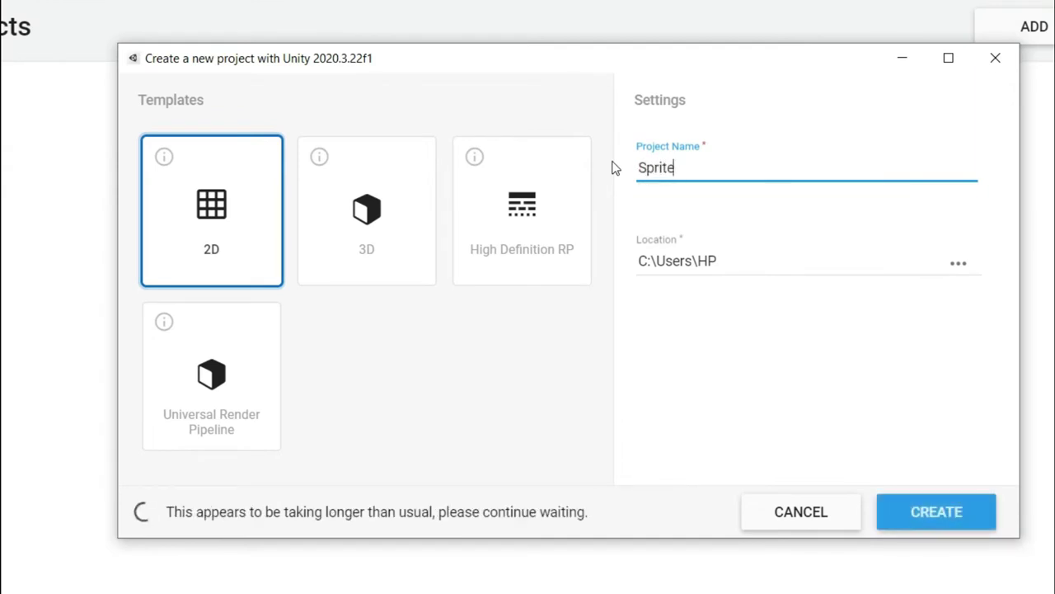
pyautogui.write('DemoProject')
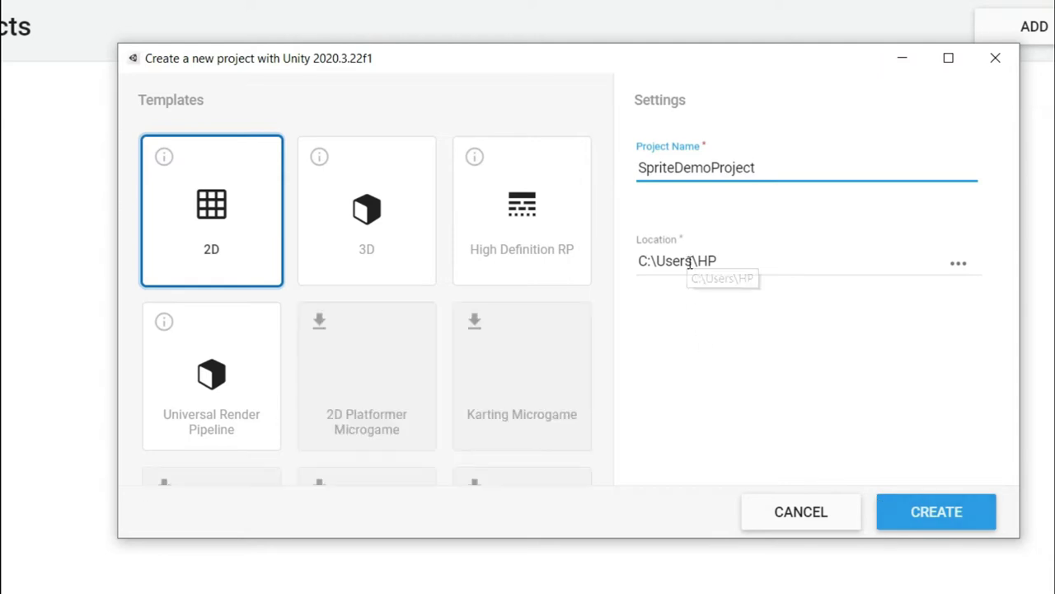
pyautogui.click(954, 514)
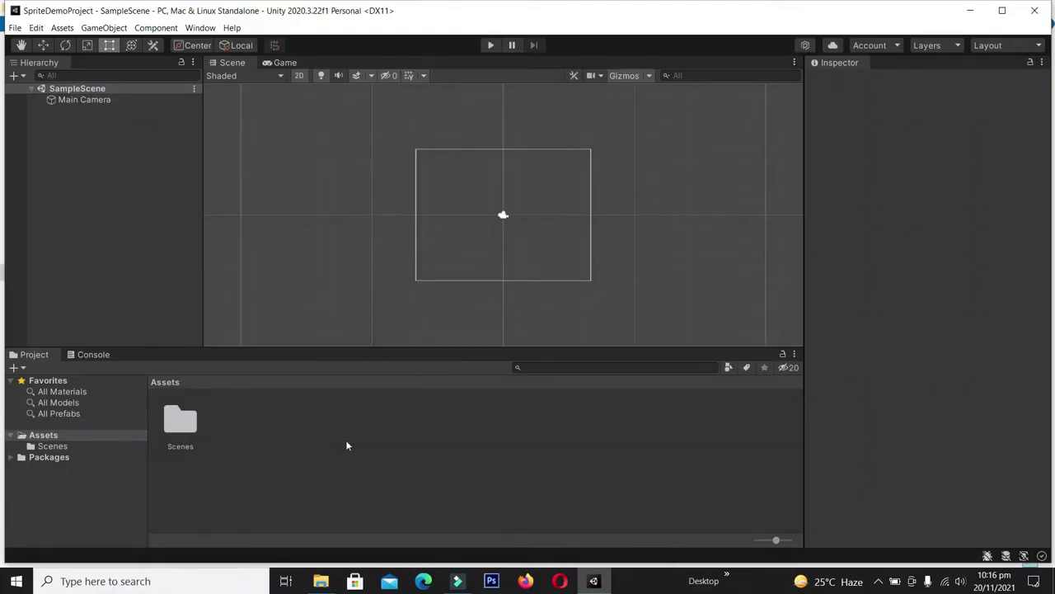
# Switch to File Explorer and view tiger.png from the Game Object folder, then close the image.
pyautogui.click(321, 580)
pyautogui.click(157, 95)
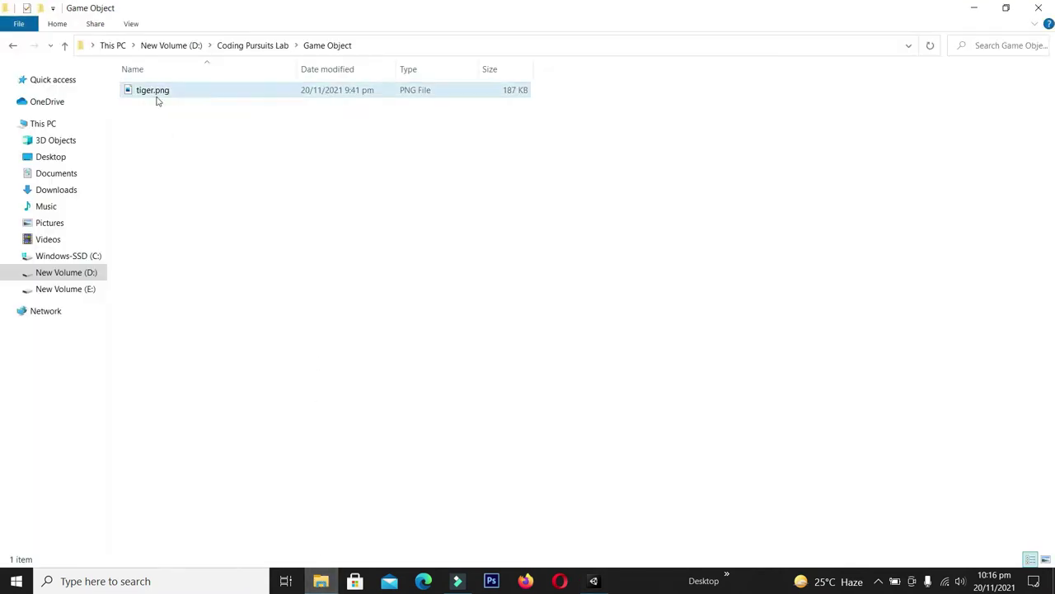
pyautogui.doubleClick(158, 95)
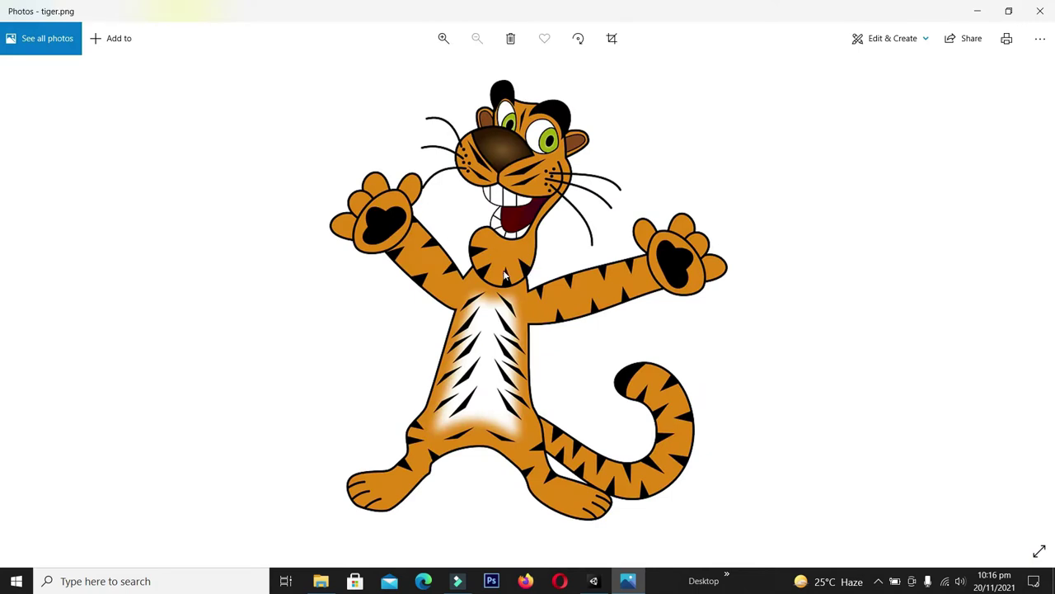
pyautogui.click(1041, 10)
# Open Paint and draw a black-outlined oval covering most of the small blank canvas.
pyautogui.click(16, 580)
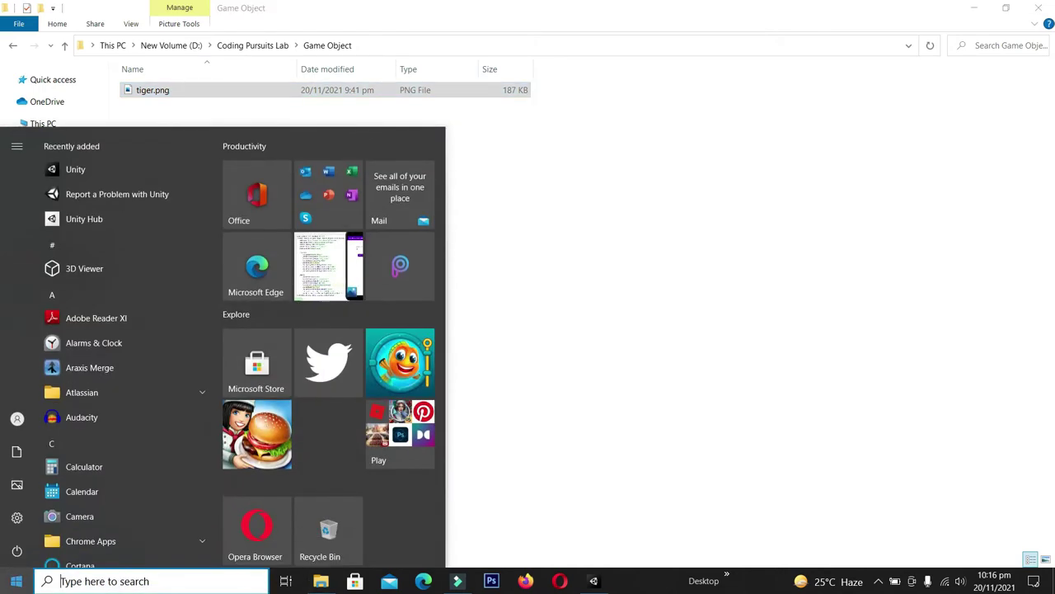
pyautogui.write('msp')
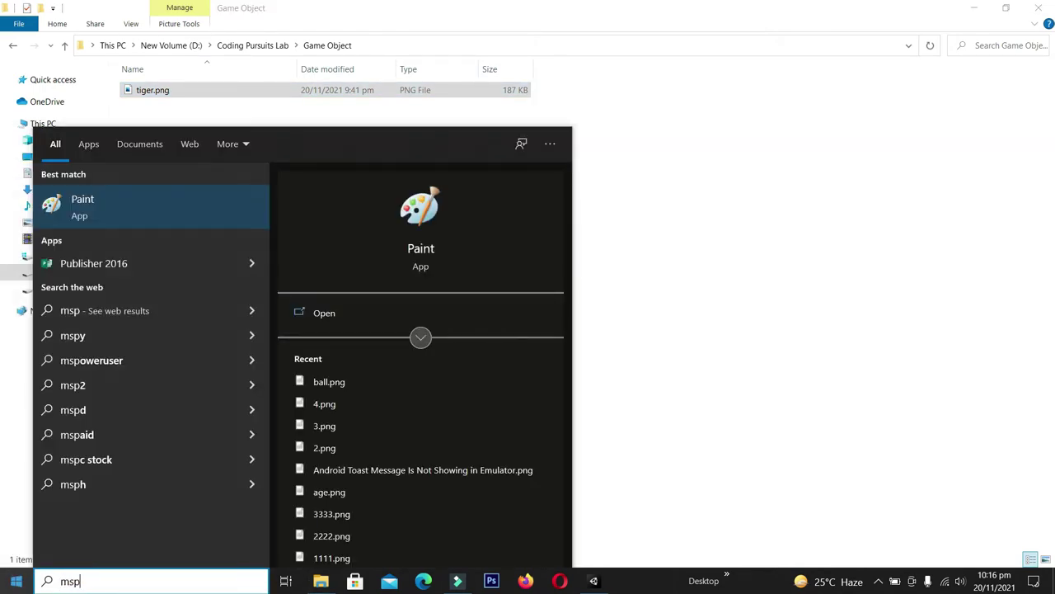
pyautogui.press('Return')
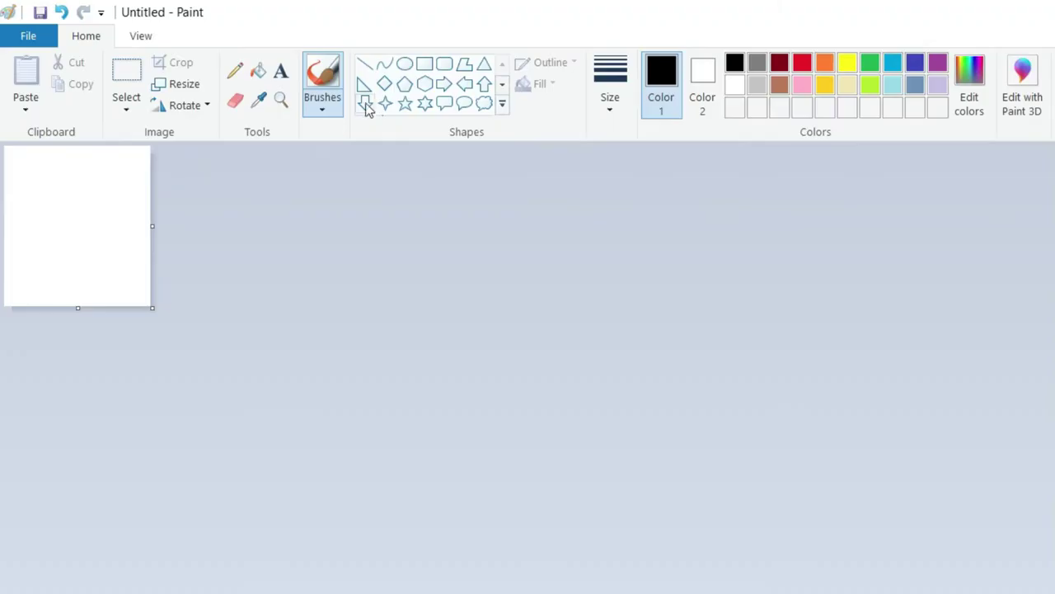
pyautogui.click(270, 43)
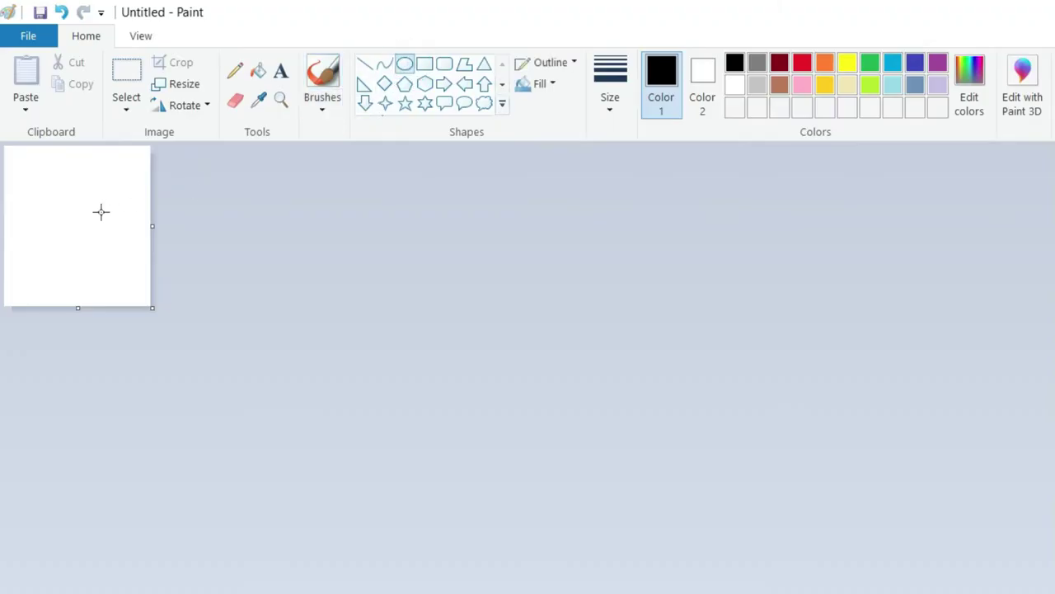
pyautogui.moveTo(24, 171); pyautogui.dragTo(124, 288)
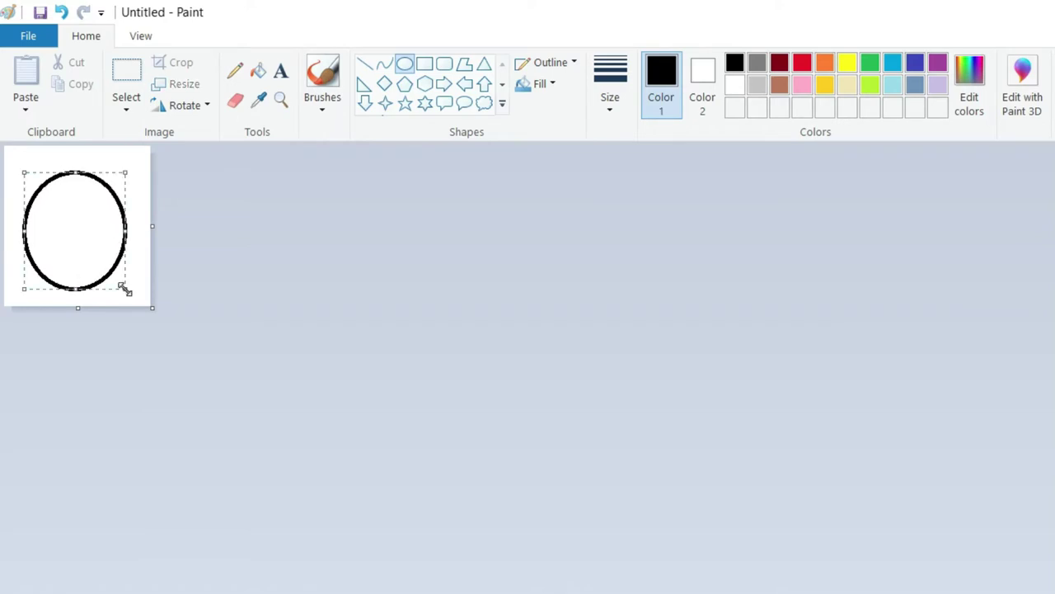
pyautogui.click(304, 184)
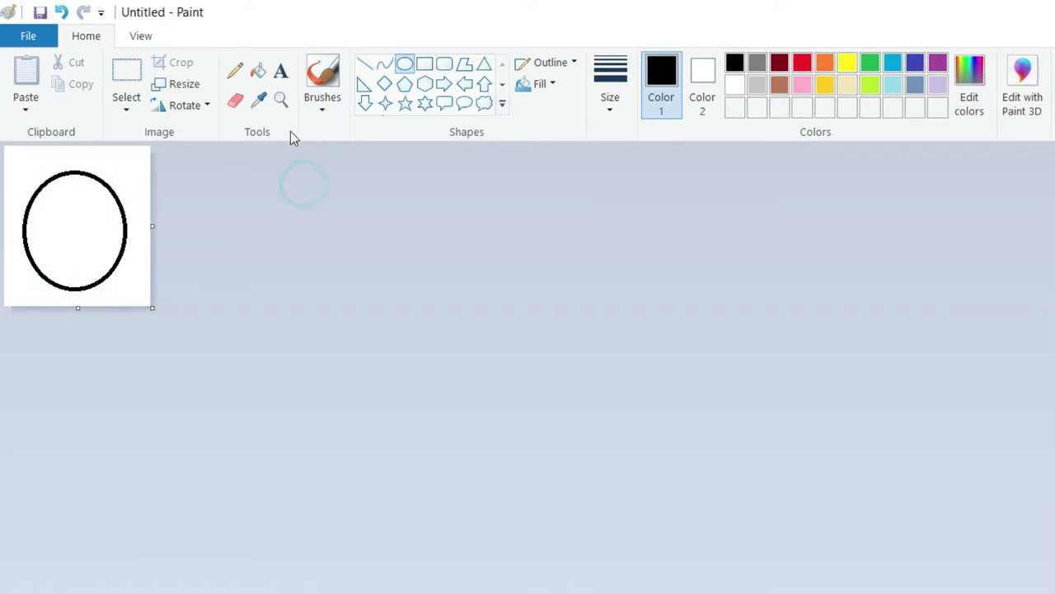
# Fill the inside of the oval with orange.
pyautogui.click(258, 72)
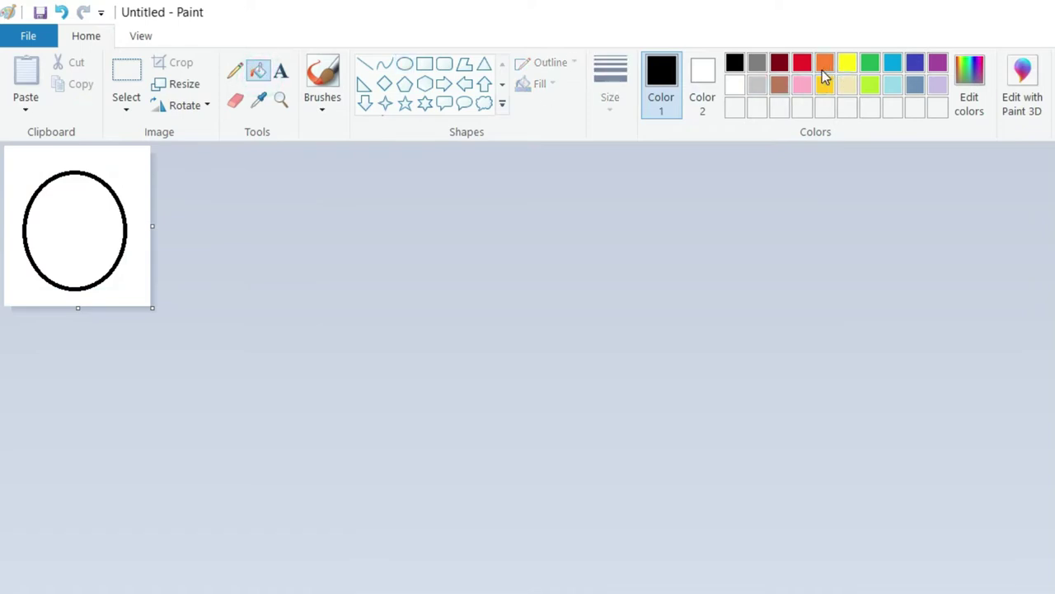
pyautogui.click(824, 66)
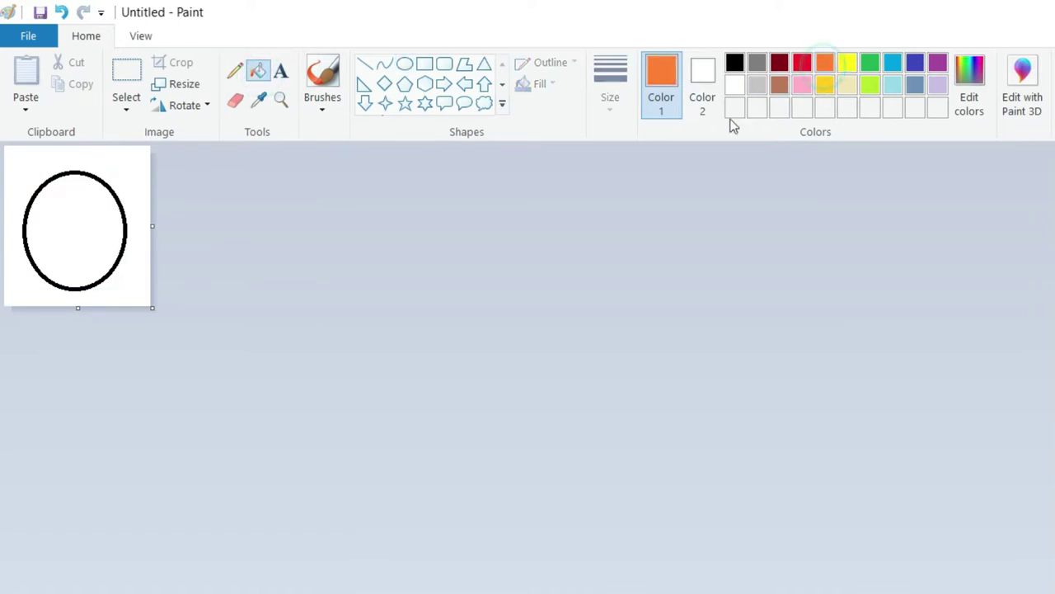
pyautogui.click(85, 225)
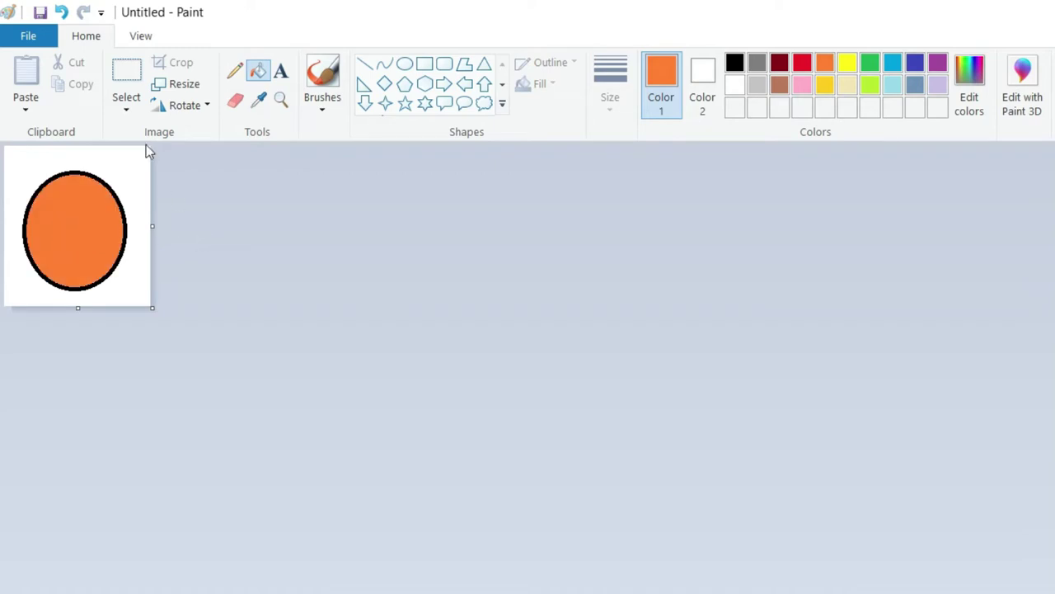
# Save the drawing as a PNG named Ball in the Game Object folder under Coding Pursuits Lab on drive D.
pyautogui.click(28, 35)
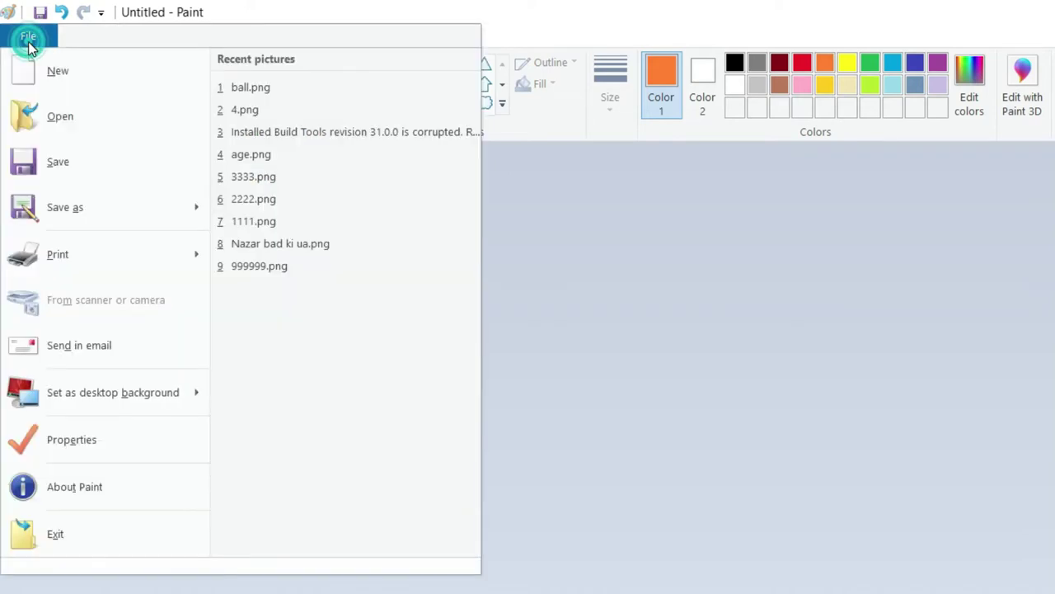
pyautogui.click(79, 212)
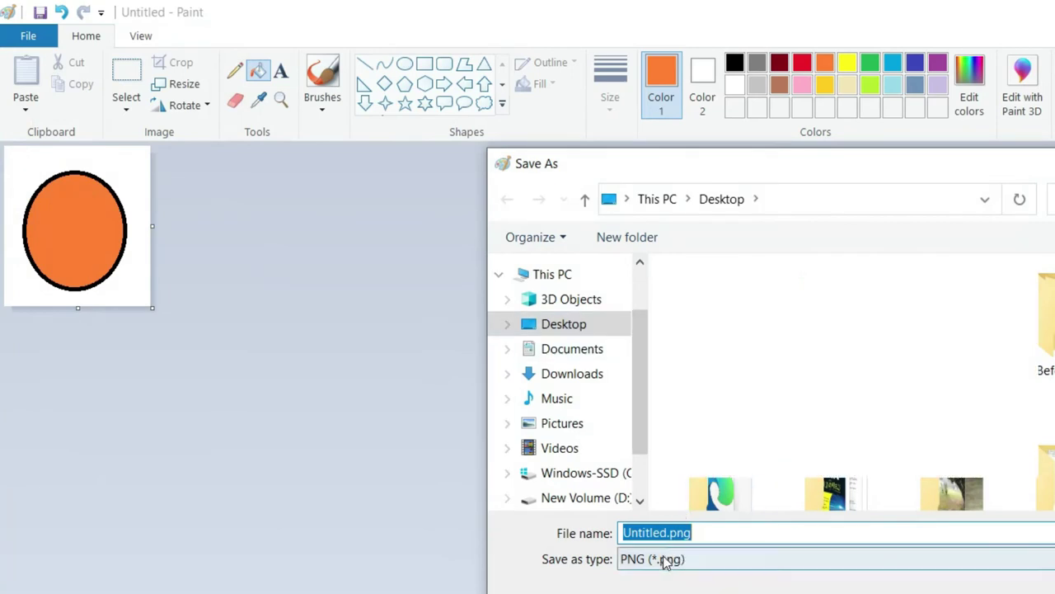
pyautogui.click(586, 498)
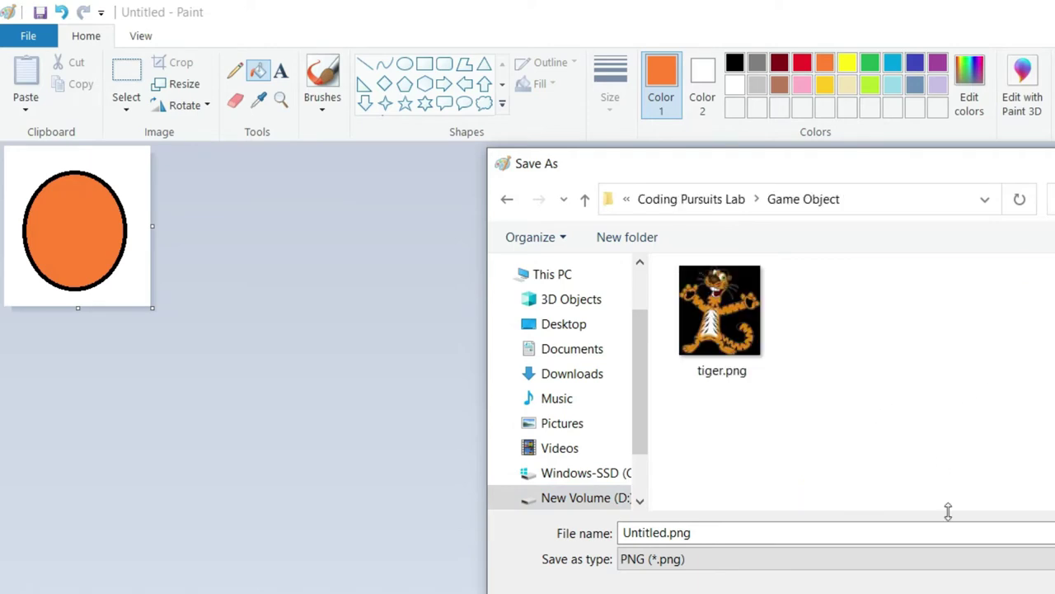
pyautogui.click(769, 537)
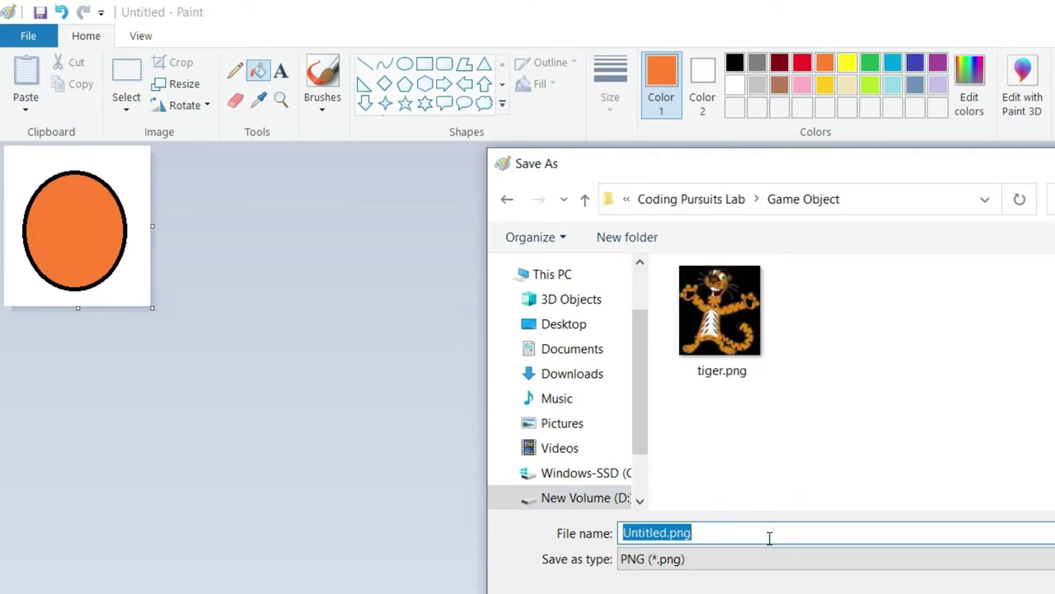
pyautogui.write('Ball')
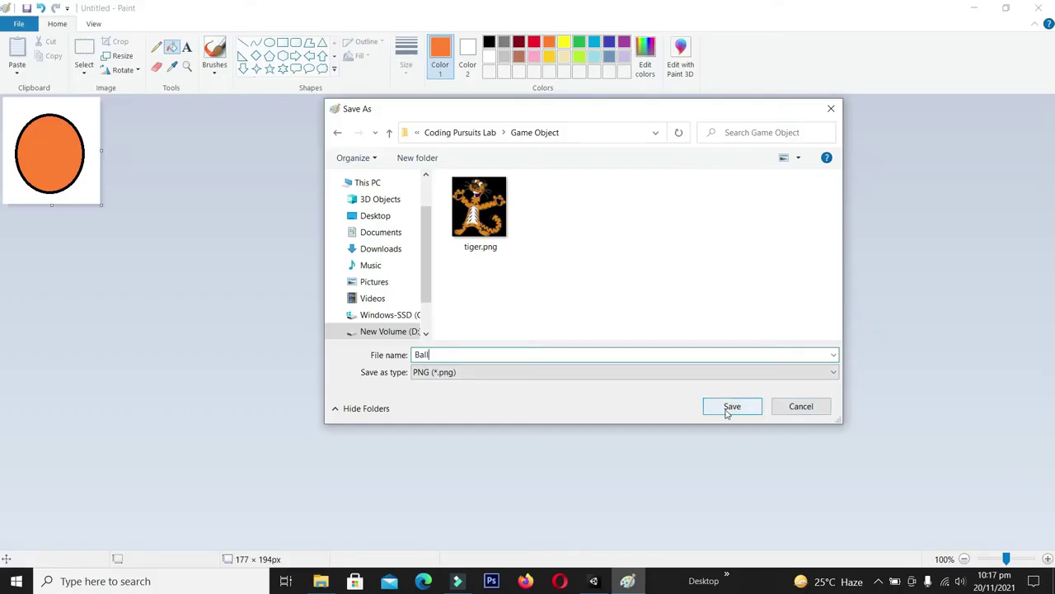
pyautogui.click(729, 408)
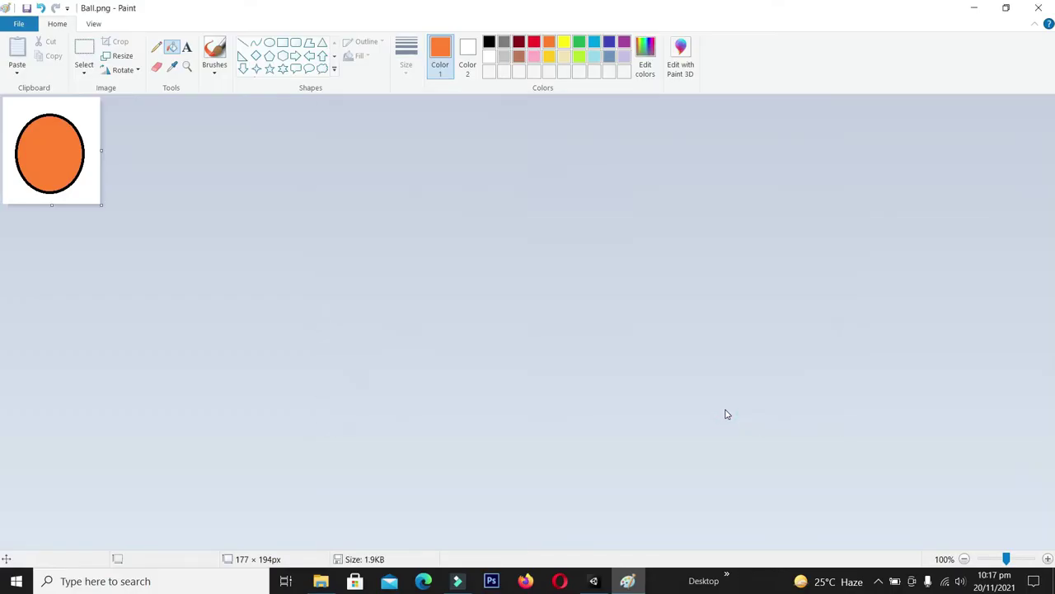
# Switch to File Explorer and view Ball.png and tiger.png one after the other, closing each image.
pyautogui.click(321, 580)
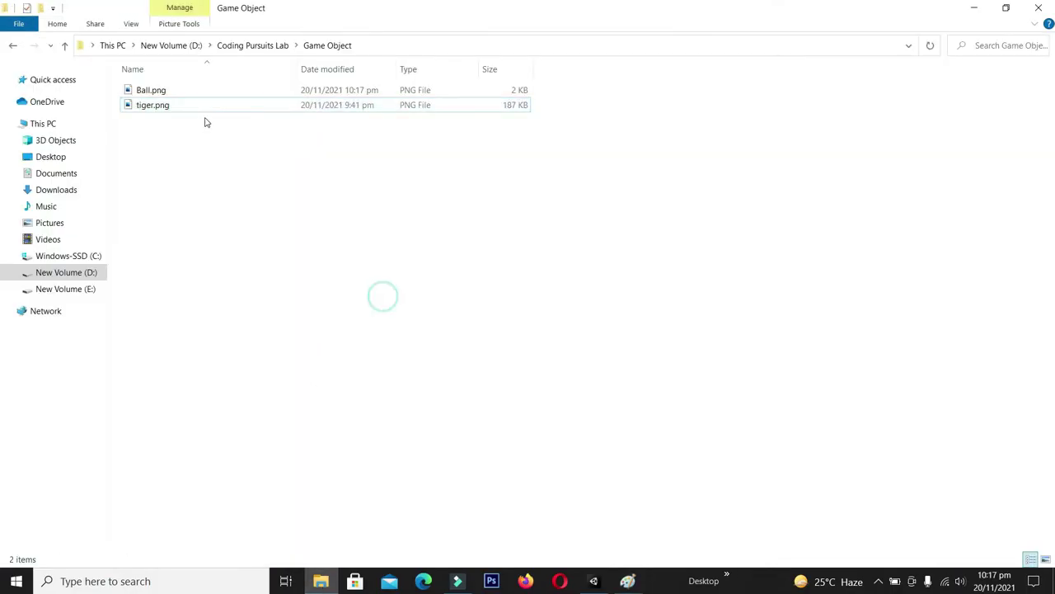
pyautogui.doubleClick(160, 91)
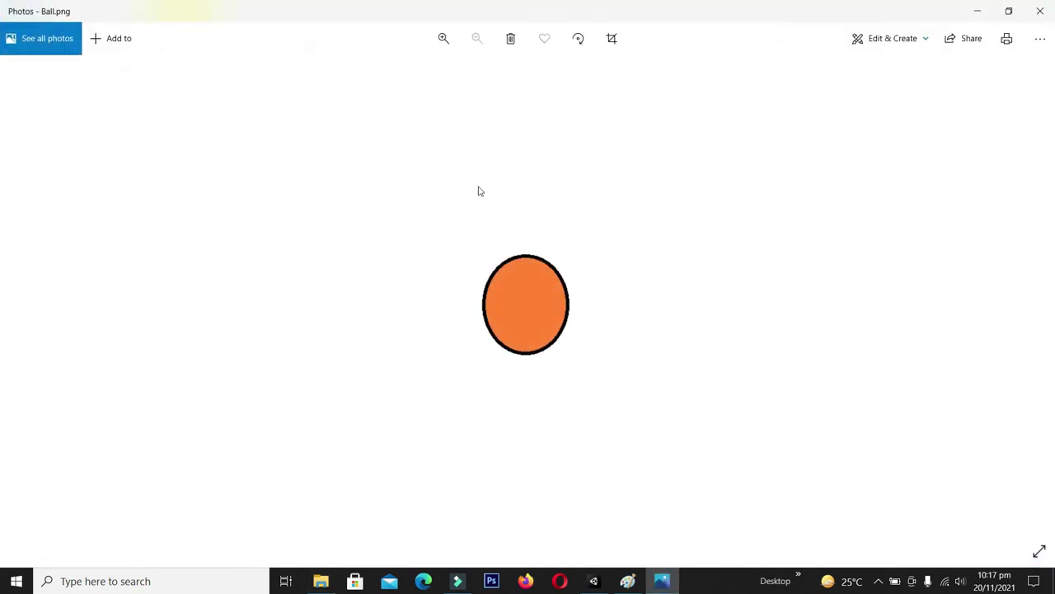
pyautogui.click(1040, 10)
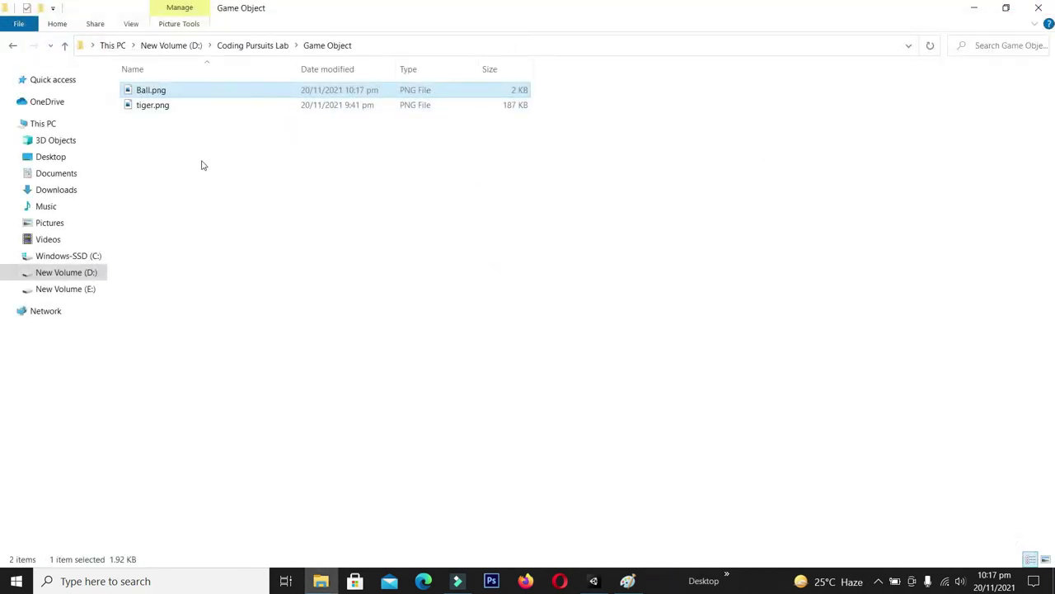
pyautogui.doubleClick(157, 107)
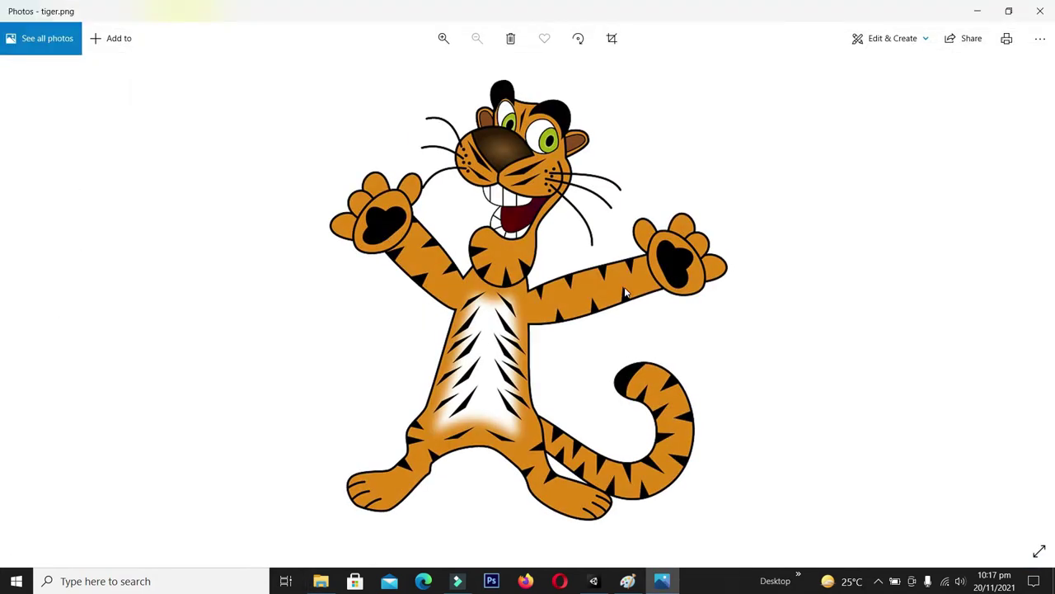
pyautogui.hotkey('alt', 'F4')
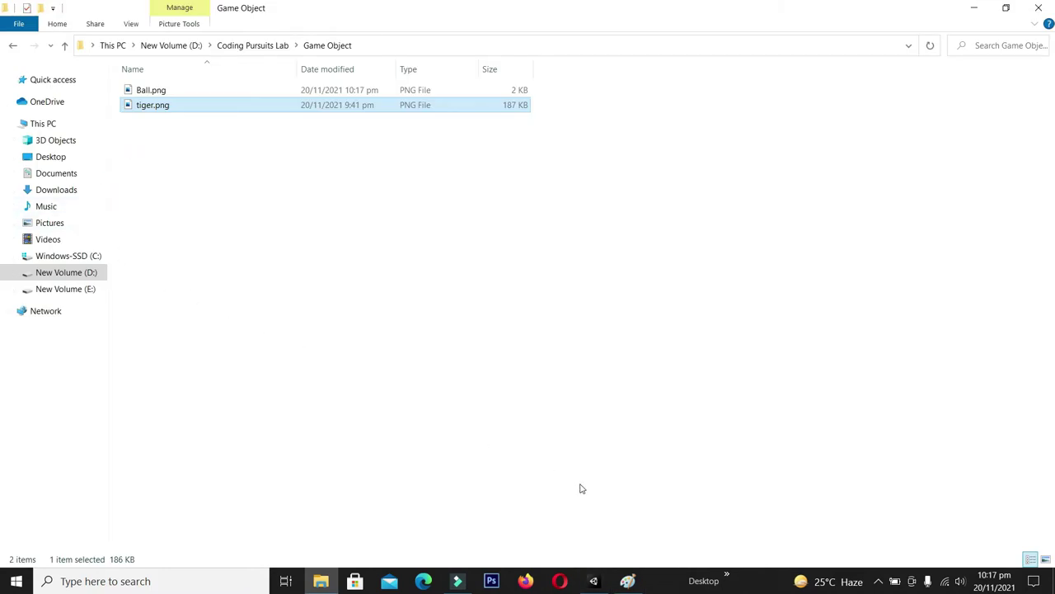
# Switch to the Unity editor and create a folder named Sprites inside Assets.
pyautogui.click(593, 580)
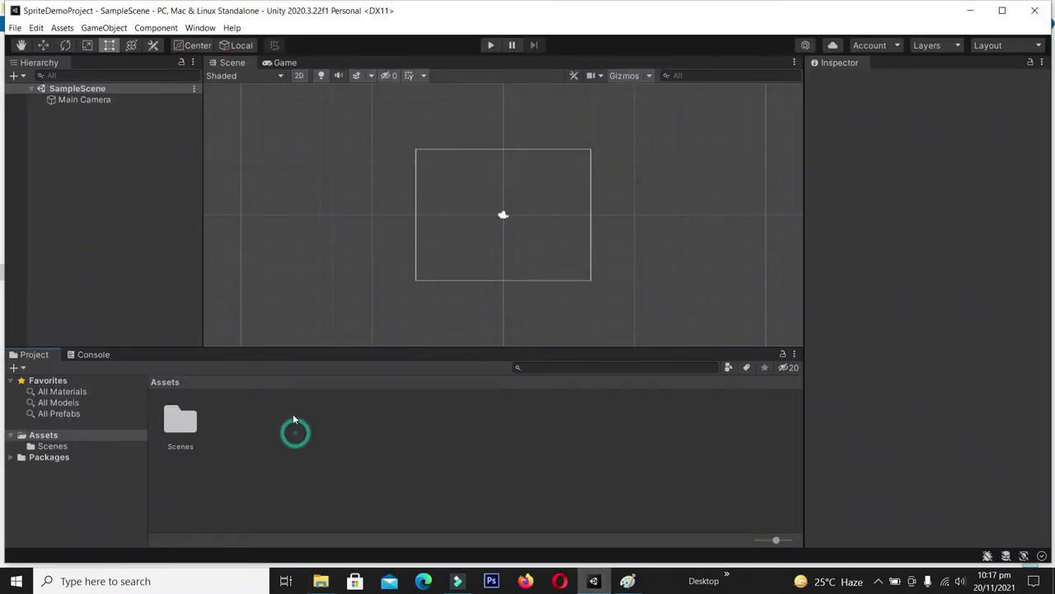
pyautogui.rightClick(43, 439)
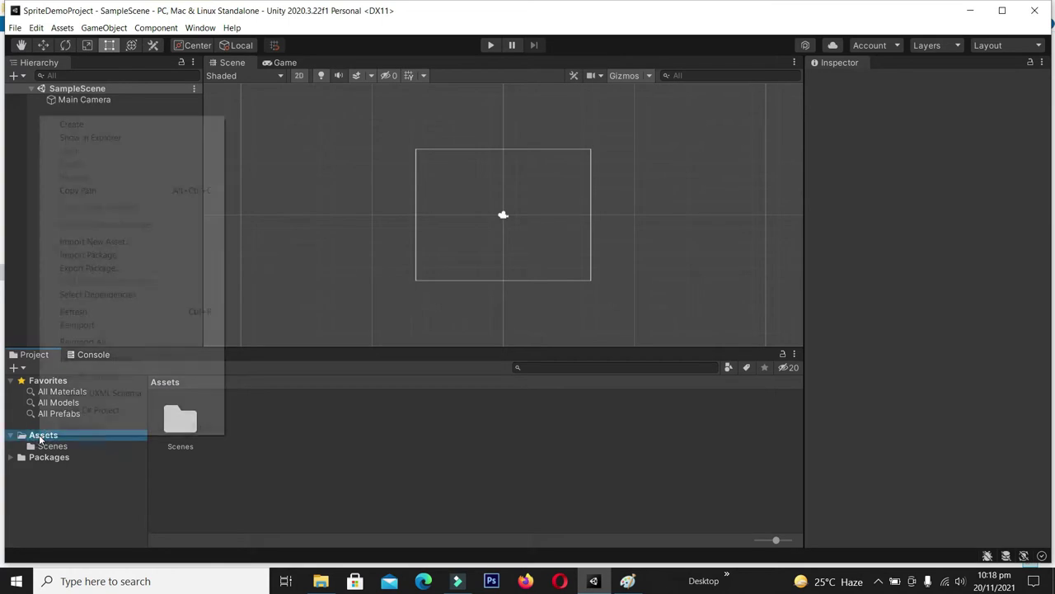
pyautogui.moveTo(93, 129)
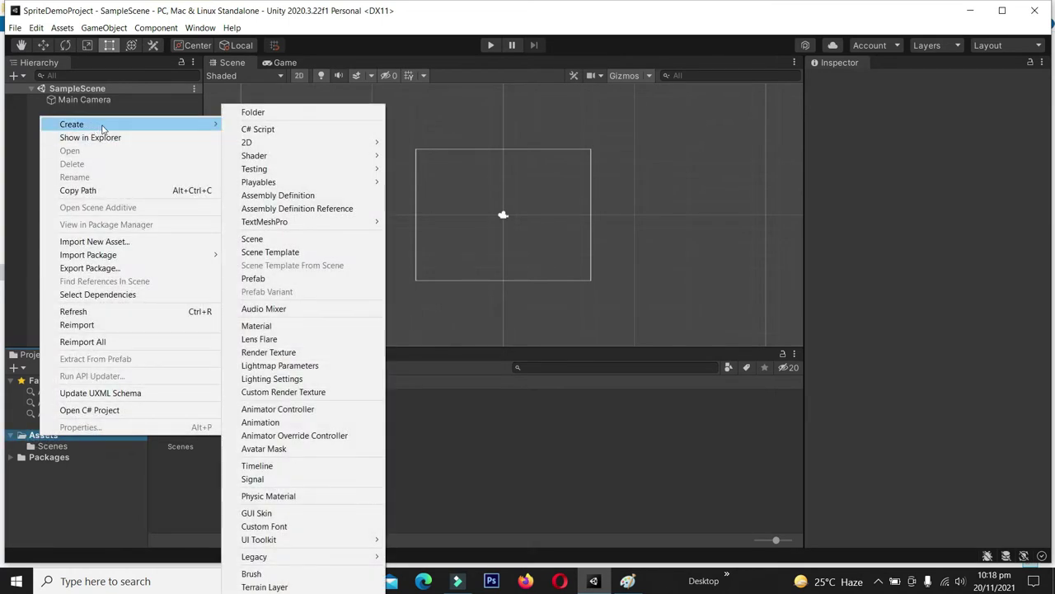
pyautogui.click(249, 114)
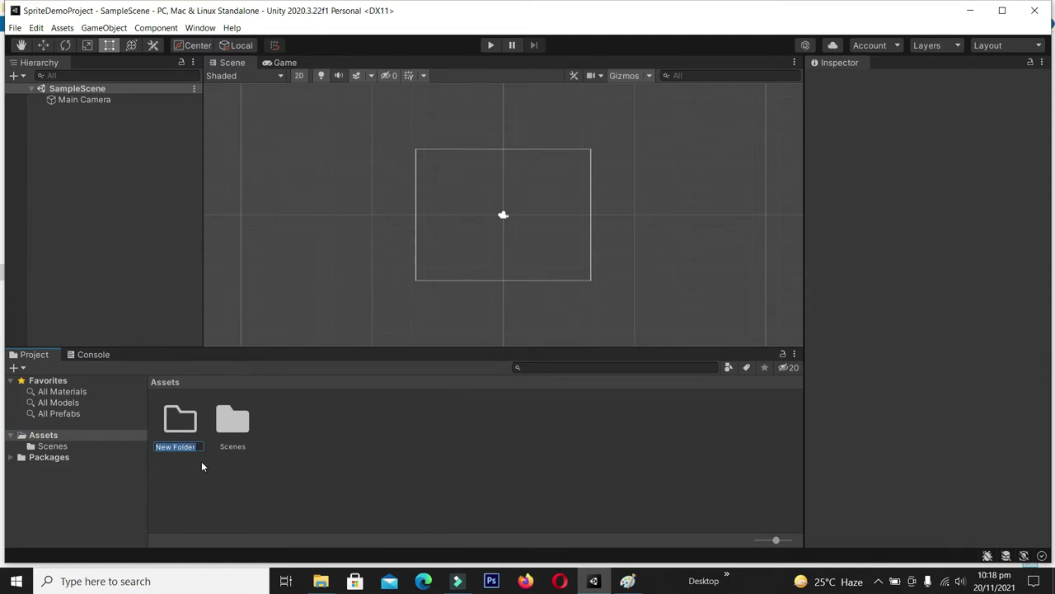
pyautogui.write('Sprites')
pyautogui.press('Return')
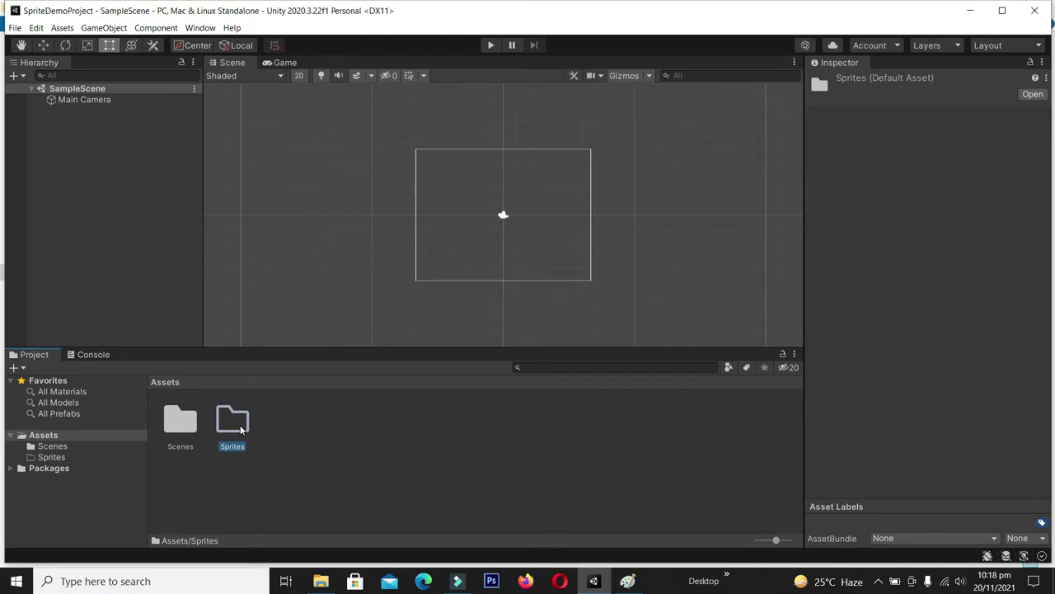
# Bring Ball.png and tiger.png from the Game Object folder in File Explorer into the project's Sprites folder, then close File Explorer.
pyautogui.click(321, 580)
pyautogui.moveTo(162, 171); pyautogui.dragTo(413, 381)
pyautogui.press('super+Down')
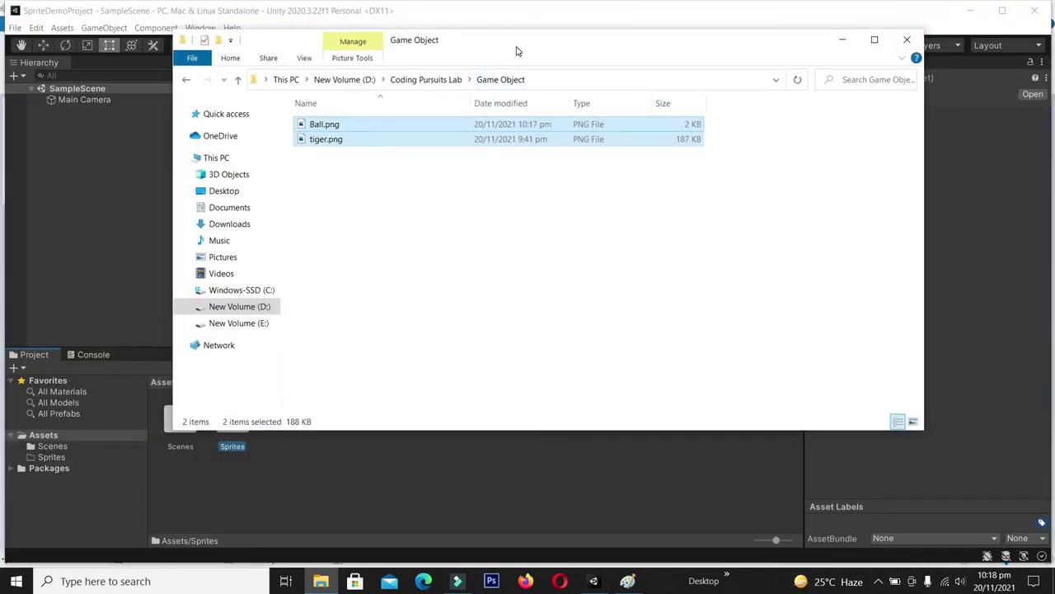
pyautogui.moveTo(518, 47); pyautogui.dragTo(907, 45)
pyautogui.moveTo(726, 128); pyautogui.dragTo(233, 426)
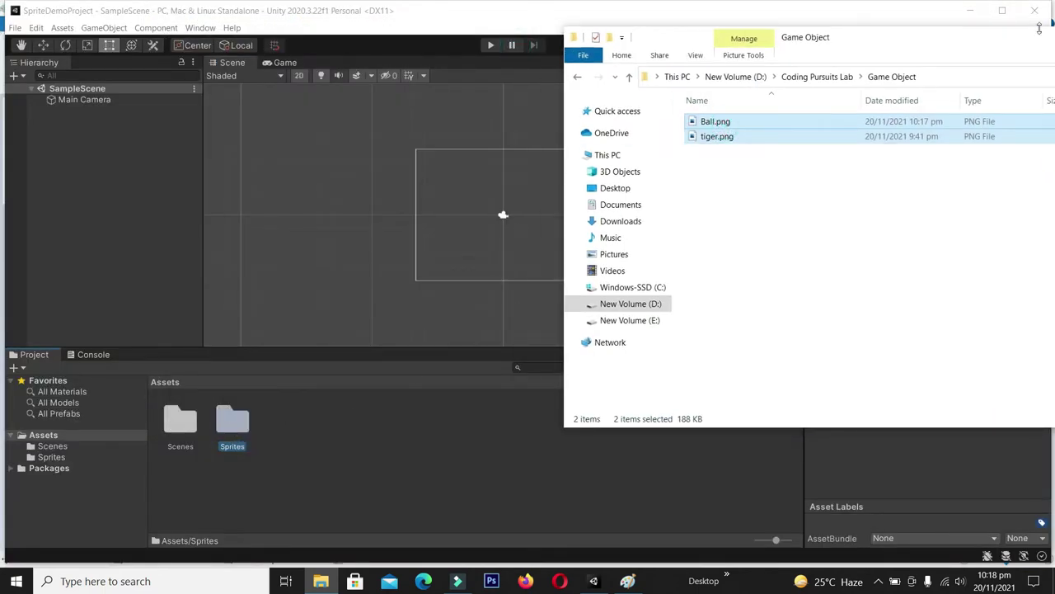
pyautogui.moveTo(1039, 29); pyautogui.dragTo(731, 33)
pyautogui.click(992, 48)
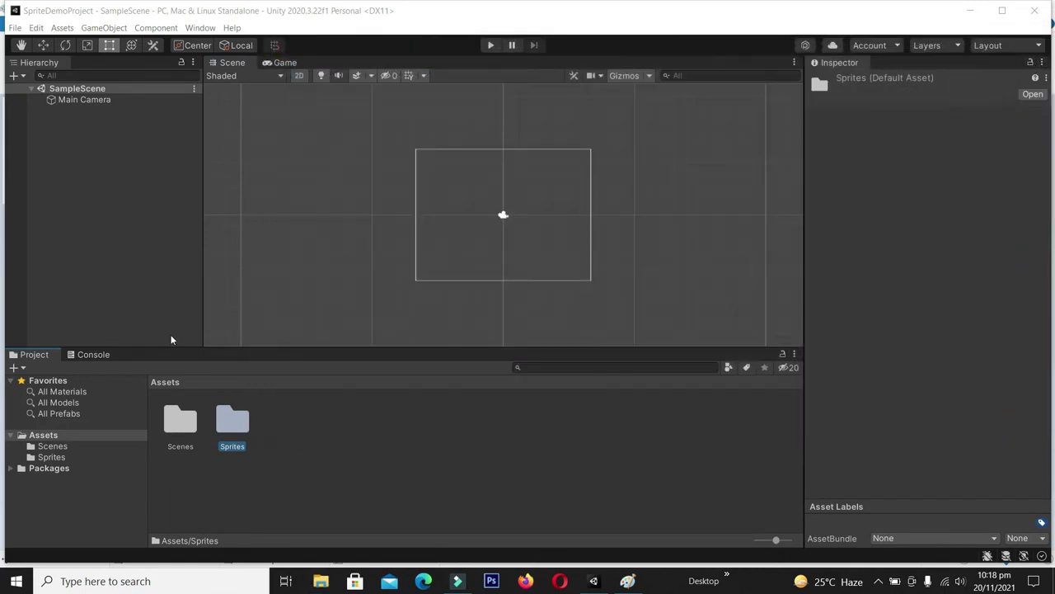
# Show the project's Assets folder in File Explorer, check the contents of its Sprites subfolder, and close the window.
pyautogui.rightClick(36, 437)
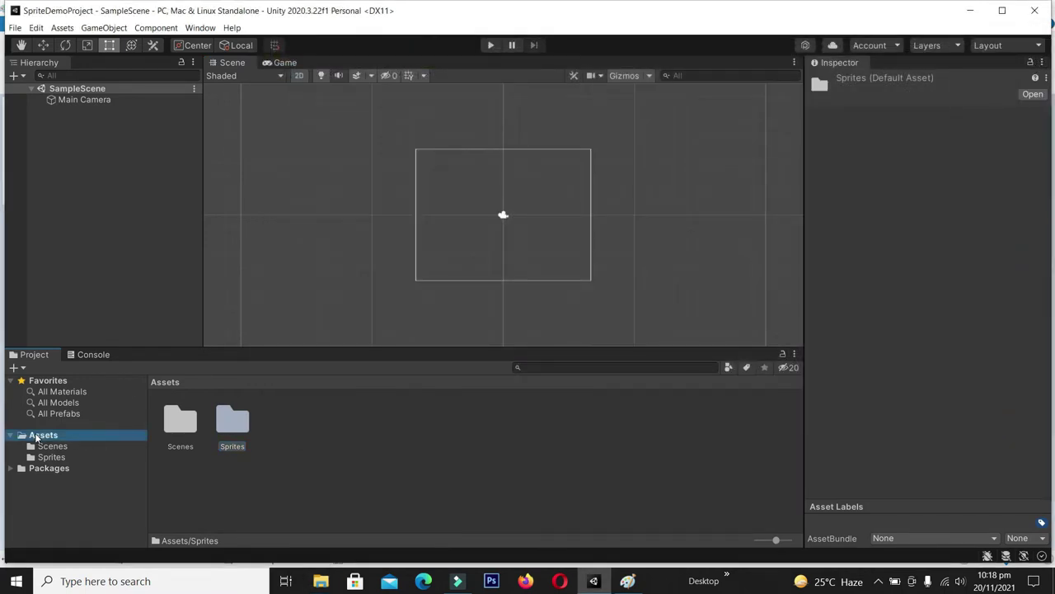
pyautogui.click(111, 137)
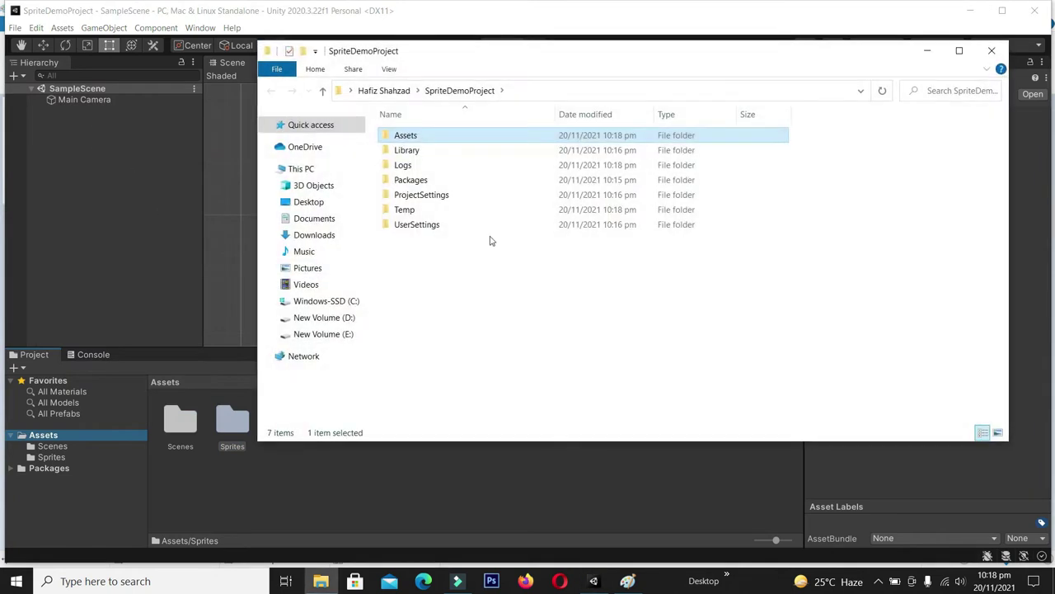
pyautogui.doubleClick(412, 136)
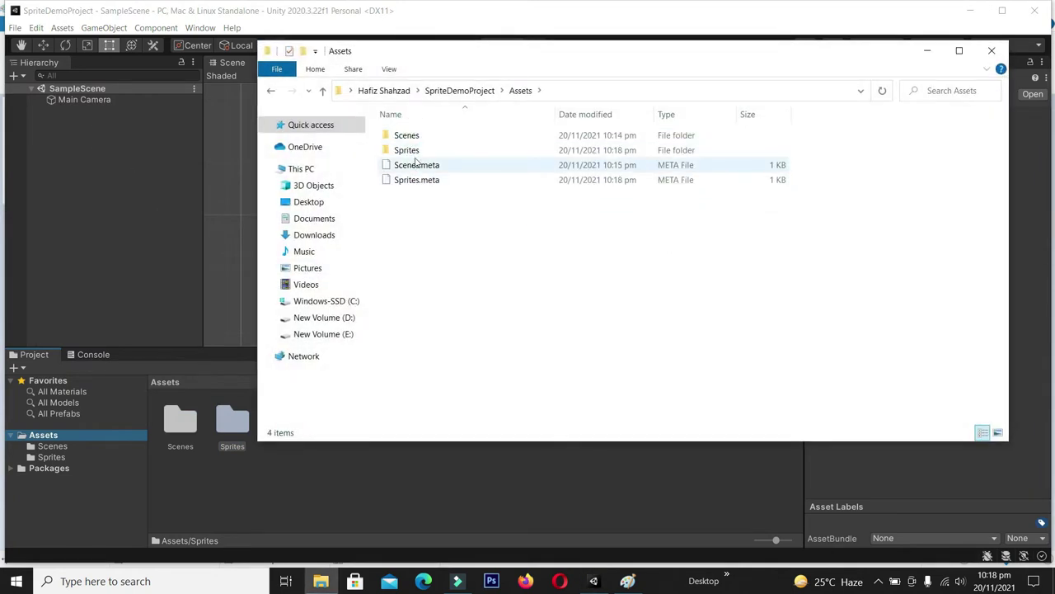
pyautogui.doubleClick(412, 150)
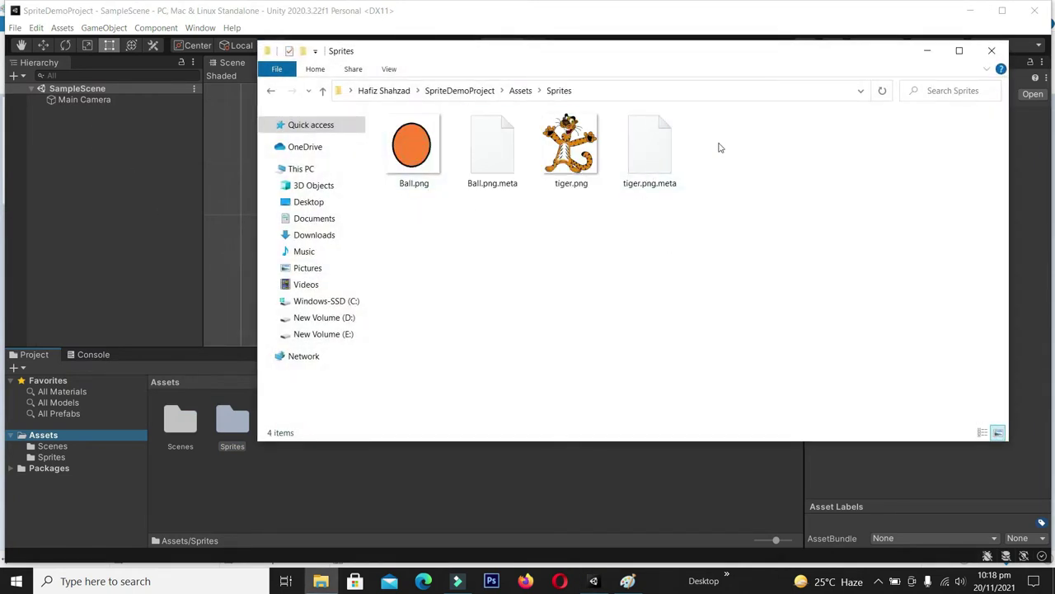
pyautogui.click(991, 50)
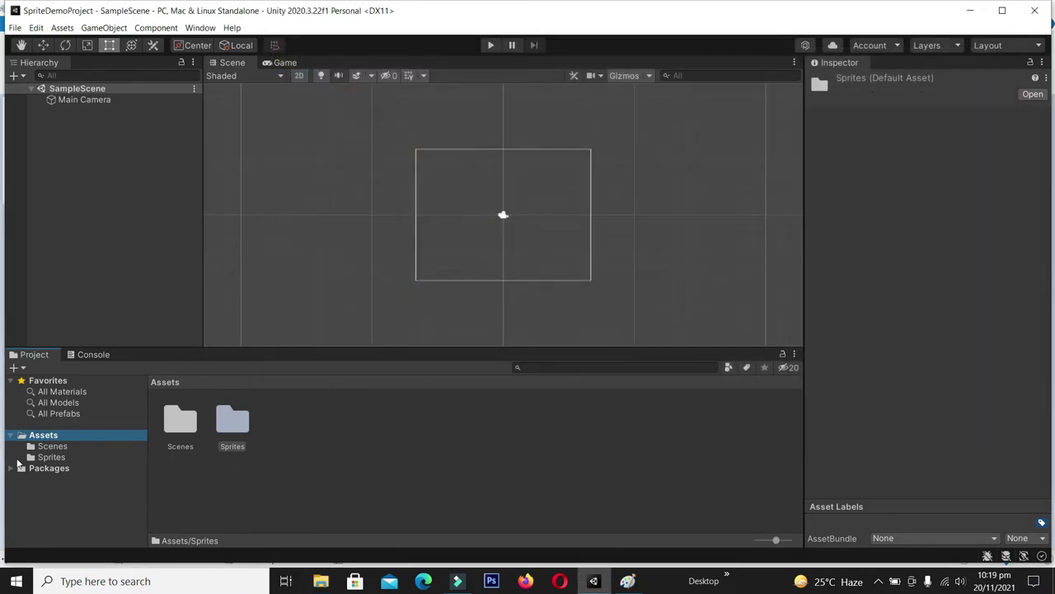
# Place the Ball sprite in the upper-left part of the camera frame and the tiger sprite in its right half.
pyautogui.click(47, 456)
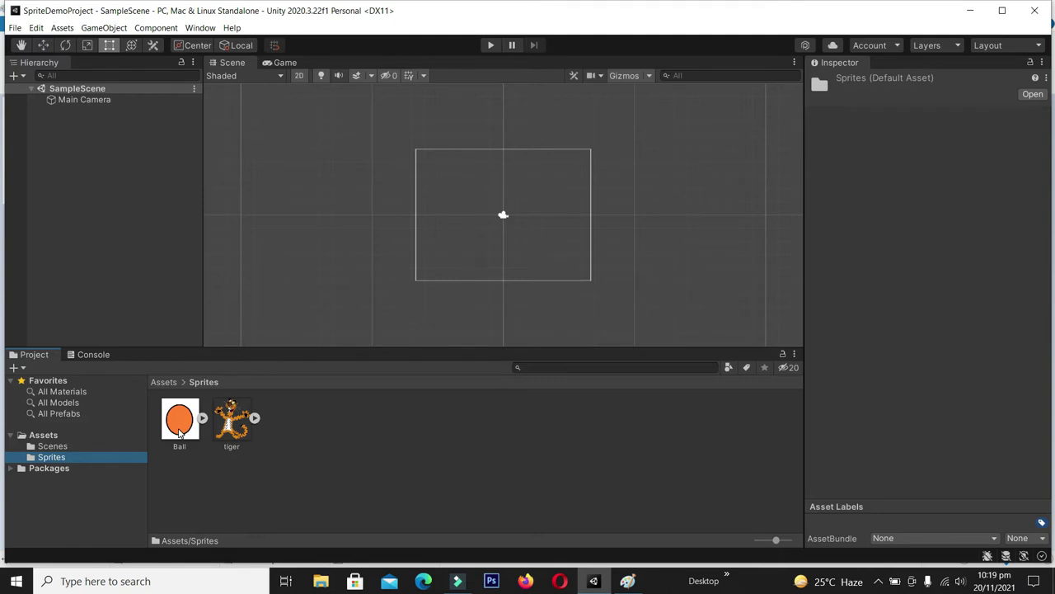
pyautogui.moveTo(180, 430); pyautogui.dragTo(462, 175)
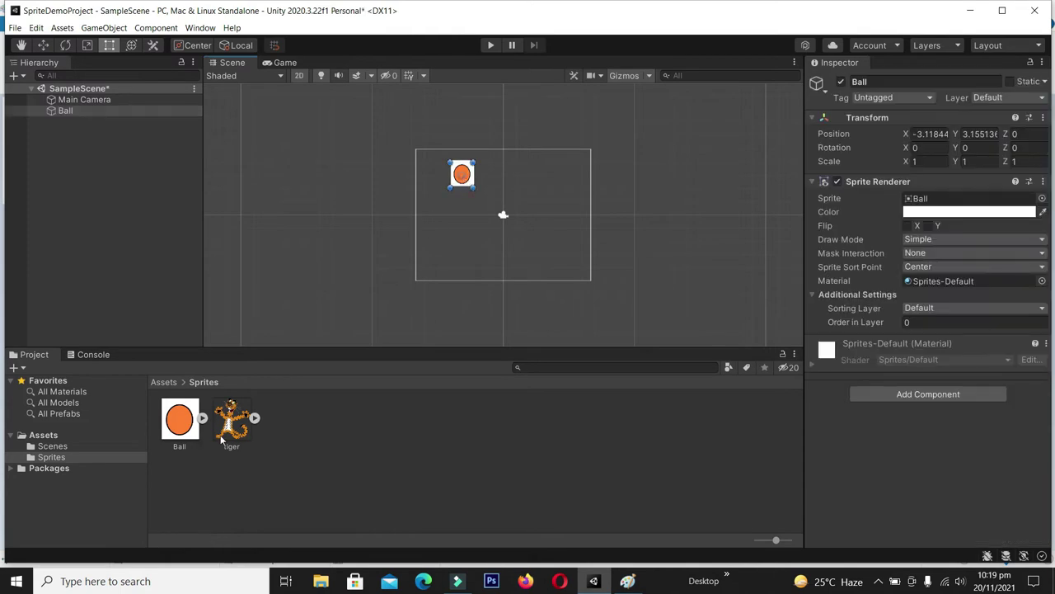
pyautogui.moveTo(220, 435); pyautogui.dragTo(544, 215)
pyautogui.click(464, 176)
pyautogui.click(445, 219)
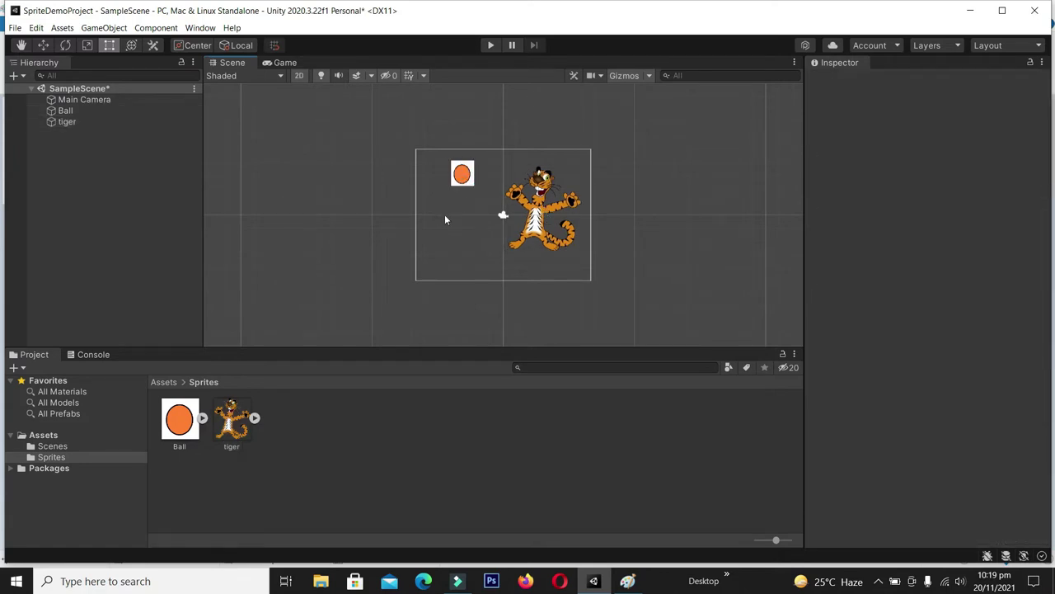
# Move the ball to about X -4.22, Y 0.43 and shift the tiger slightly to about X 2.96.
pyautogui.click(454, 182)
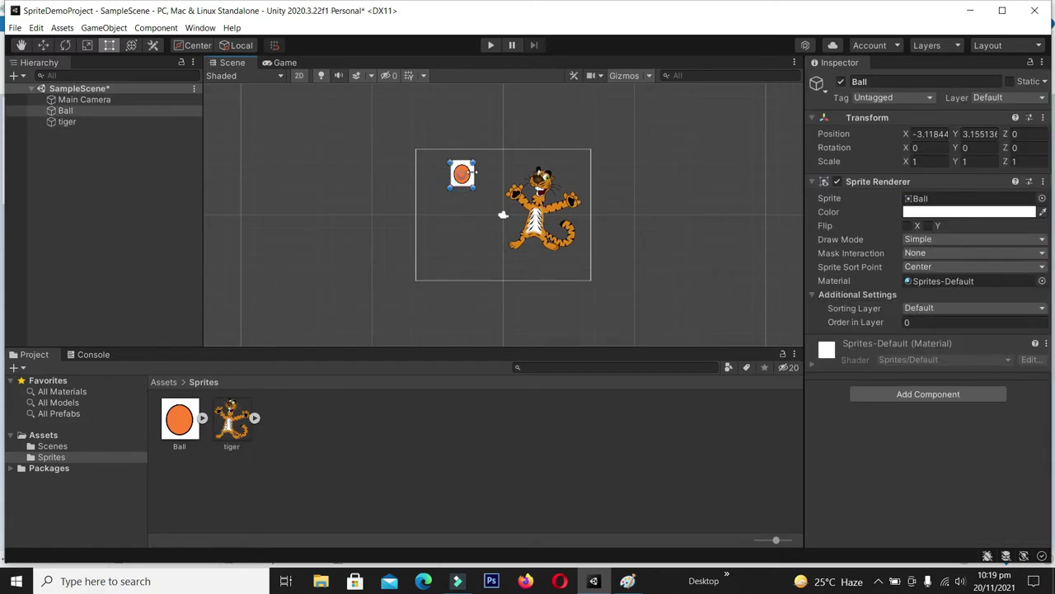
pyautogui.moveTo(466, 177); pyautogui.dragTo(451, 213)
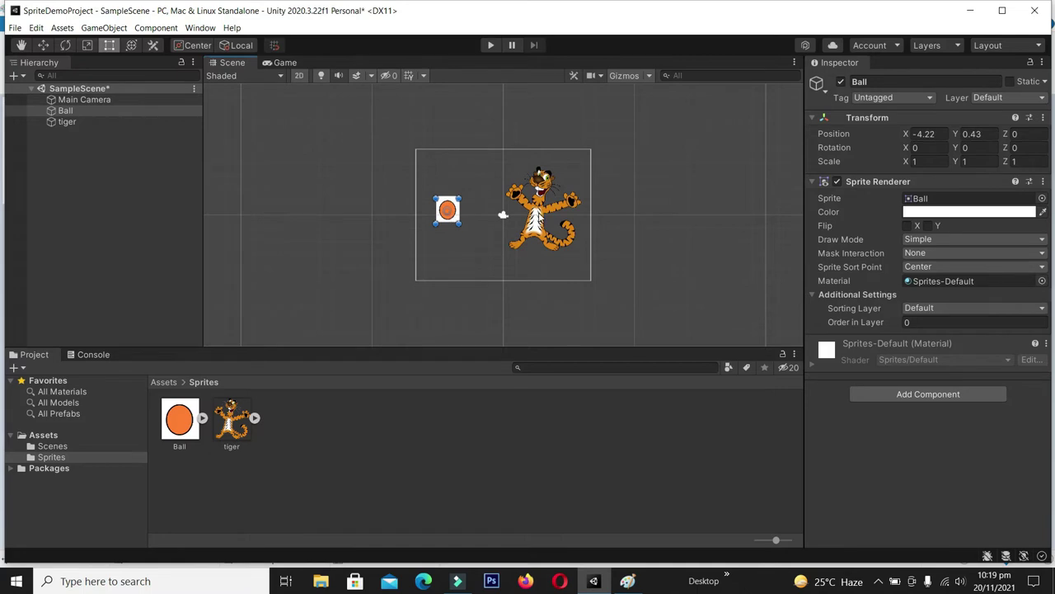
pyautogui.click(540, 217)
pyautogui.moveTo(539, 216); pyautogui.dragTo(538, 216)
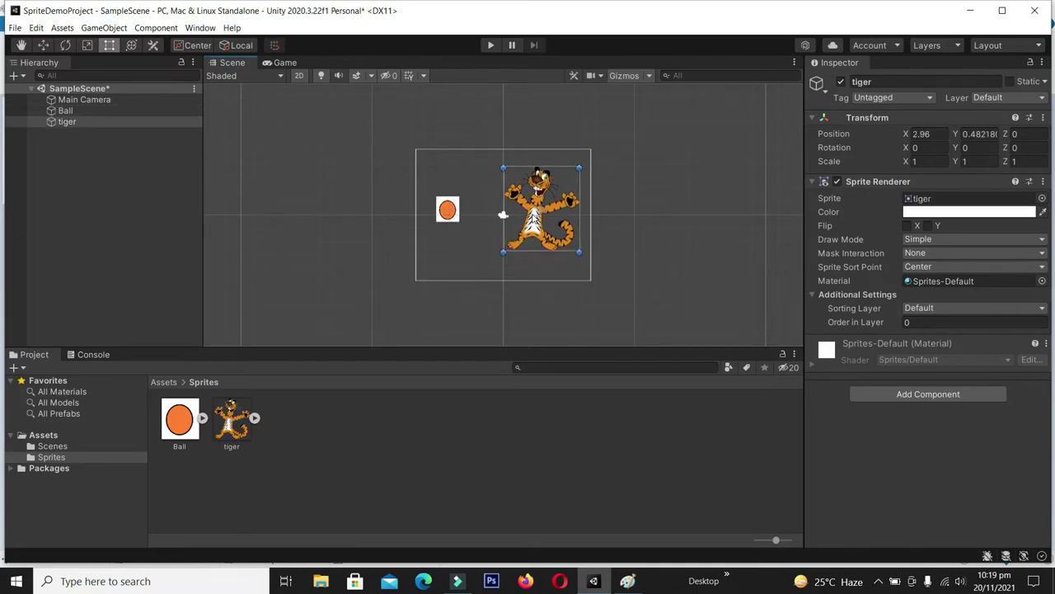
pyautogui.click(472, 237)
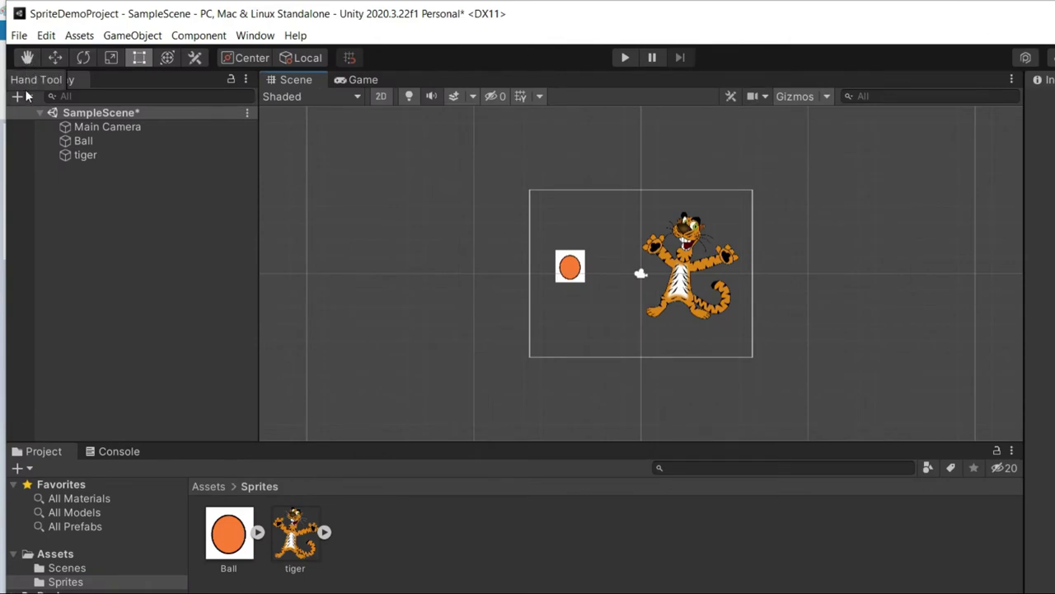
# Use the Move tool to lower the ball onto the horizontal centre line, shift it slightly left, and nudge the tiger slightly down.
pyautogui.click(28, 58)
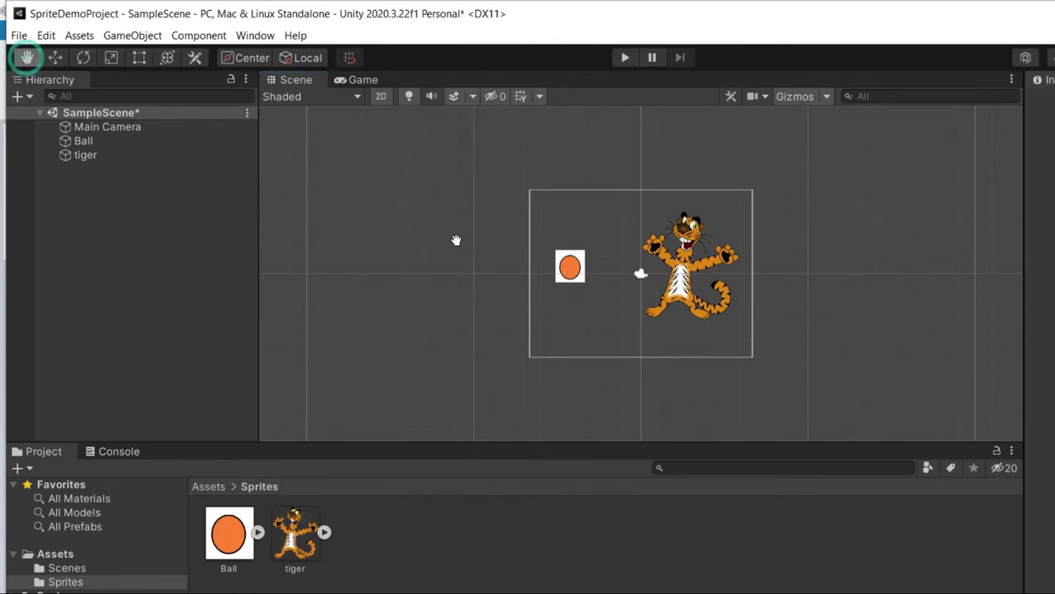
pyautogui.moveTo(420, 239); pyautogui.dragTo(563, 266)
pyautogui.moveTo(374, 256); pyautogui.dragTo(469, 275)
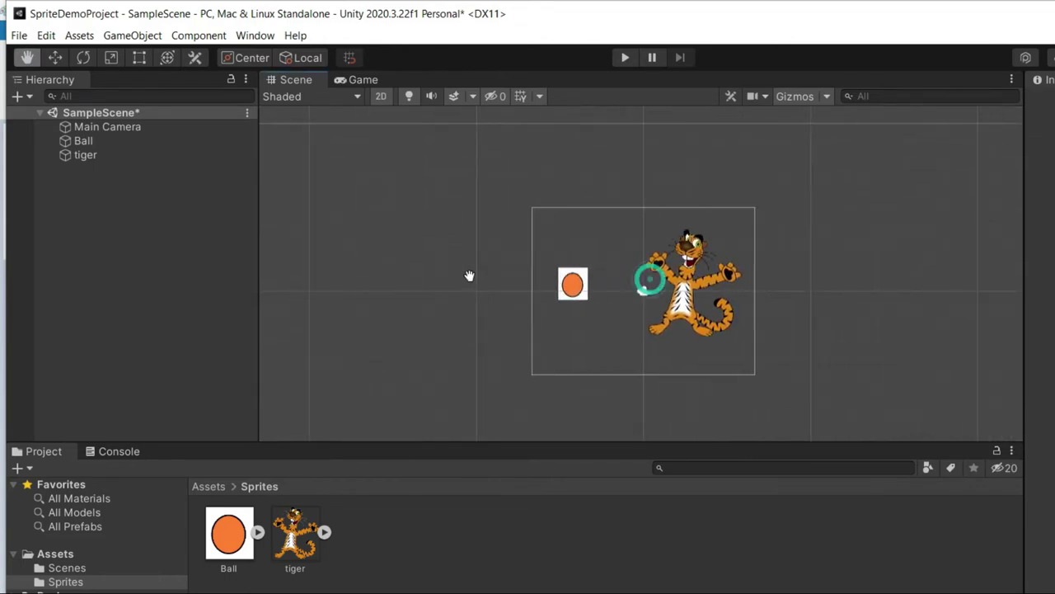
pyautogui.moveTo(544, 267); pyautogui.dragTo(461, 267)
pyautogui.moveTo(758, 257); pyautogui.dragTo(843, 294)
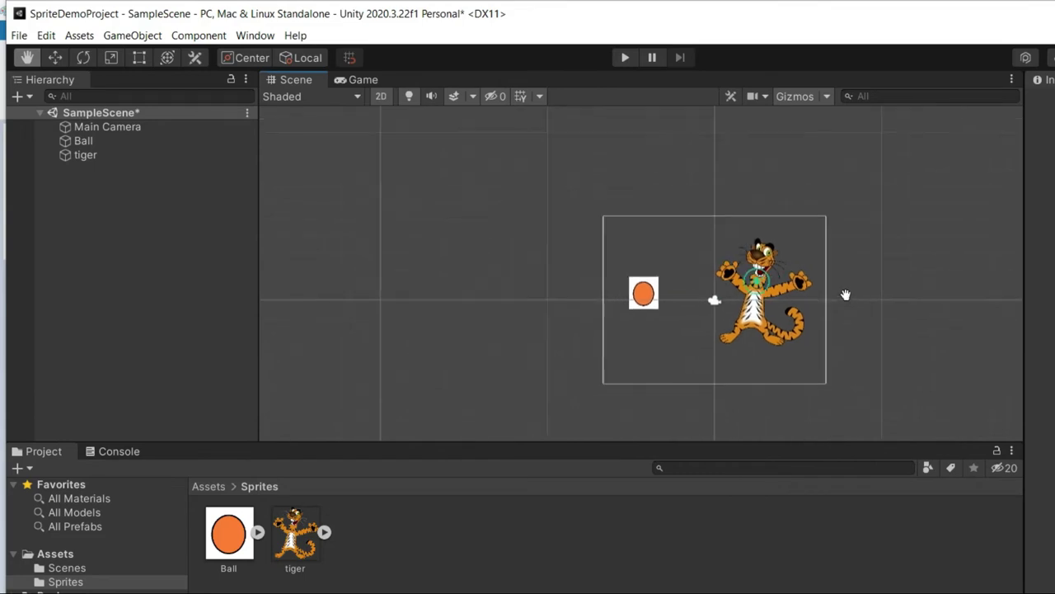
pyautogui.click(53, 57)
pyautogui.click(643, 307)
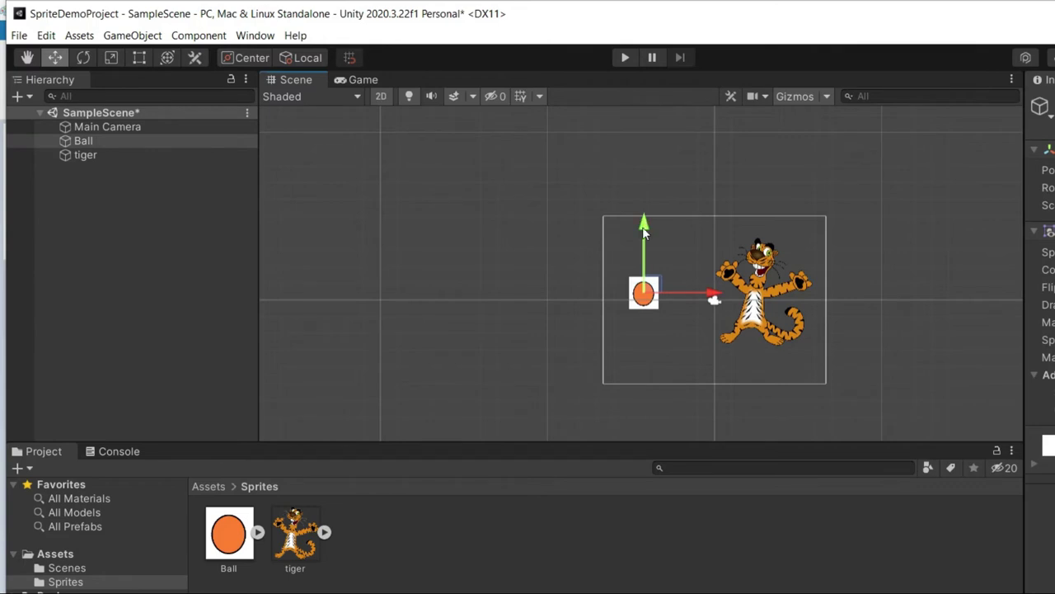
pyautogui.moveTo(644, 223); pyautogui.dragTo(622, 228)
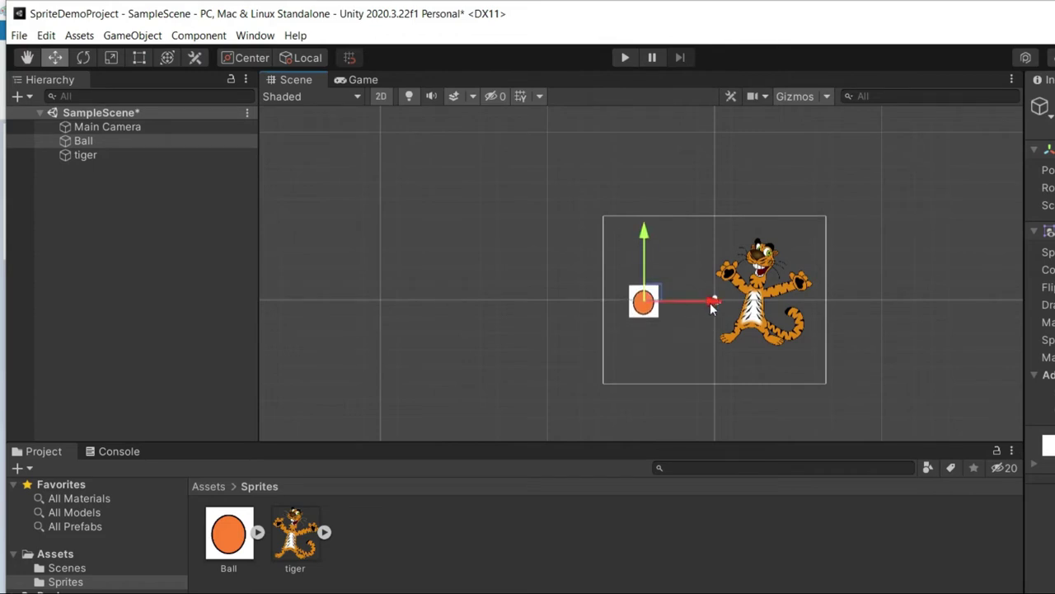
pyautogui.moveTo(714, 303)
pyautogui.mouseDown()
pyautogui.moveTo(462, 293)
pyautogui.moveTo(711, 300)
pyautogui.mouseUp()
pyautogui.click(752, 291)
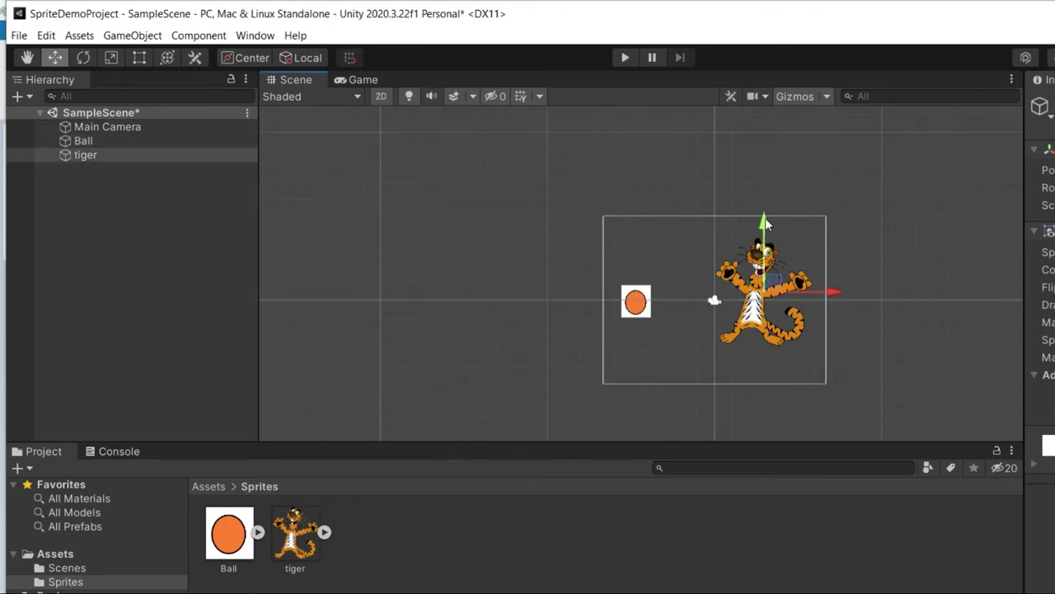
pyautogui.moveTo(764, 219)
pyautogui.mouseDown()
pyautogui.moveTo(772, 267)
pyautogui.moveTo(769, 201)
pyautogui.moveTo(771, 219)
pyautogui.mouseUp()
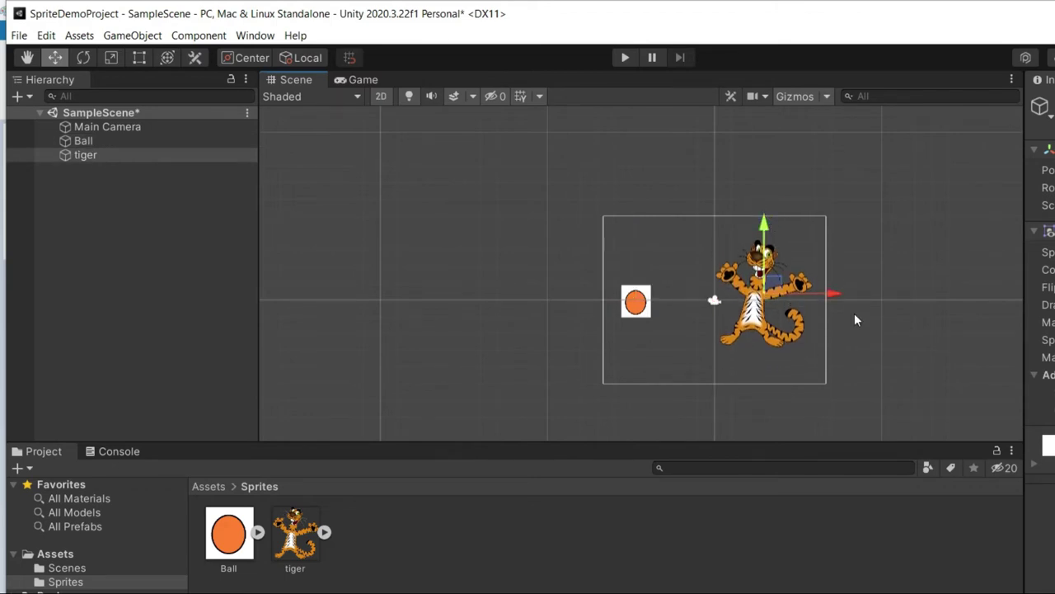
# Rotate the tiger slightly clockwise and the ball slightly counterclockwise with the Rotate tool.
pyautogui.click(83, 58)
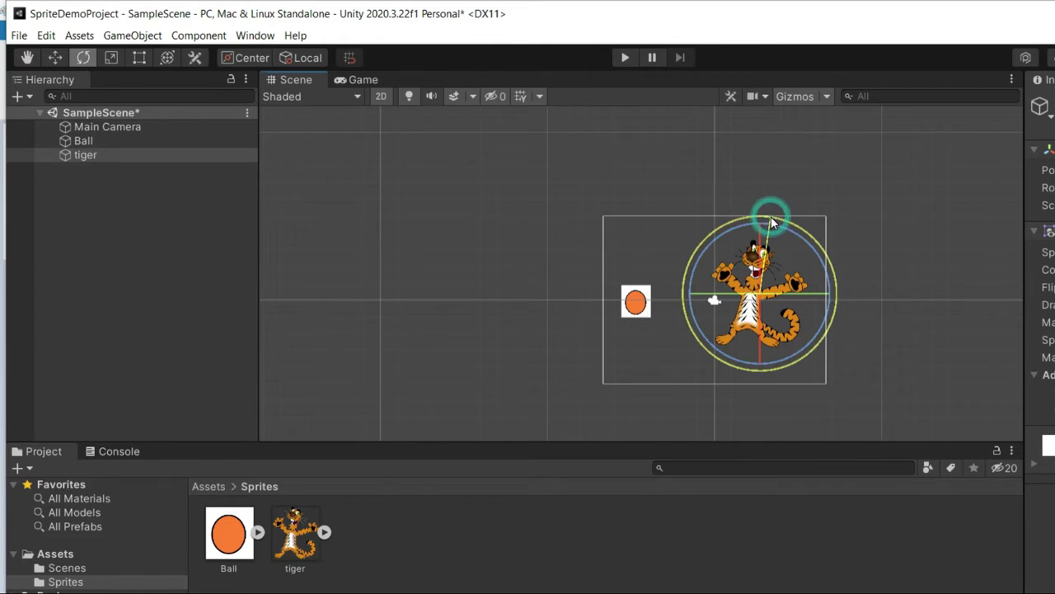
pyautogui.moveTo(771, 216)
pyautogui.mouseDown()
pyautogui.moveTo(731, 213)
pyautogui.moveTo(680, 233)
pyautogui.moveTo(645, 331)
pyautogui.moveTo(872, 216)
pyautogui.moveTo(900, 395)
pyautogui.moveTo(639, 225)
pyautogui.moveTo(815, 210)
pyautogui.moveTo(845, 224)
pyautogui.moveTo(614, 228)
pyautogui.moveTo(867, 237)
pyautogui.moveTo(821, 216)
pyautogui.moveTo(669, 196)
pyautogui.moveTo(808, 234)
pyautogui.moveTo(775, 217)
pyautogui.moveTo(745, 226)
pyautogui.moveTo(753, 242)
pyautogui.moveTo(827, 254)
pyautogui.moveTo(705, 227)
pyautogui.moveTo(770, 224)
pyautogui.mouseUp()
pyautogui.click(745, 225)
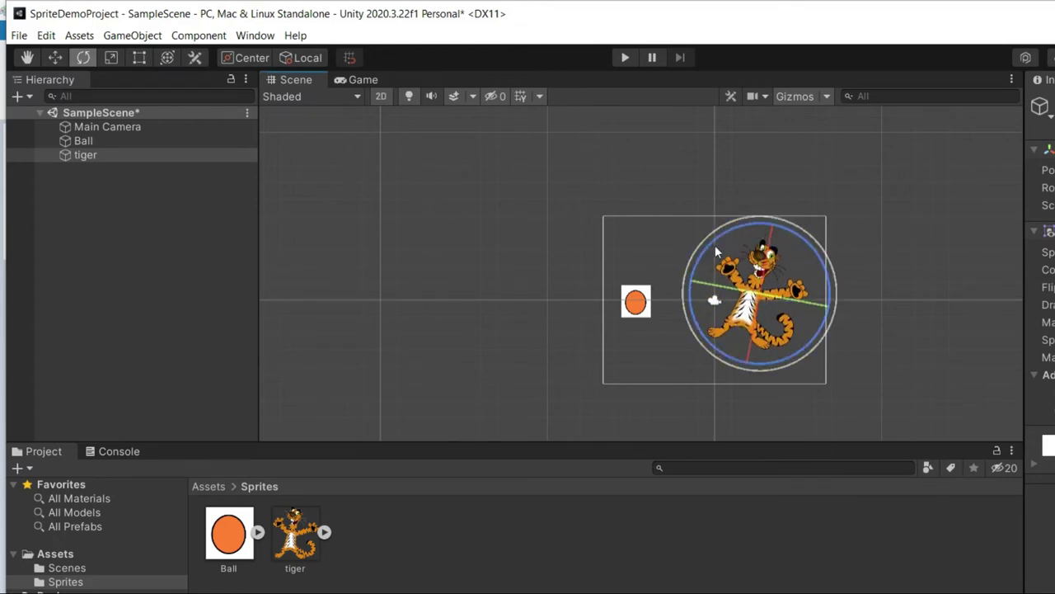
pyautogui.click(627, 303)
pyautogui.moveTo(654, 223); pyautogui.dragTo(669, 242)
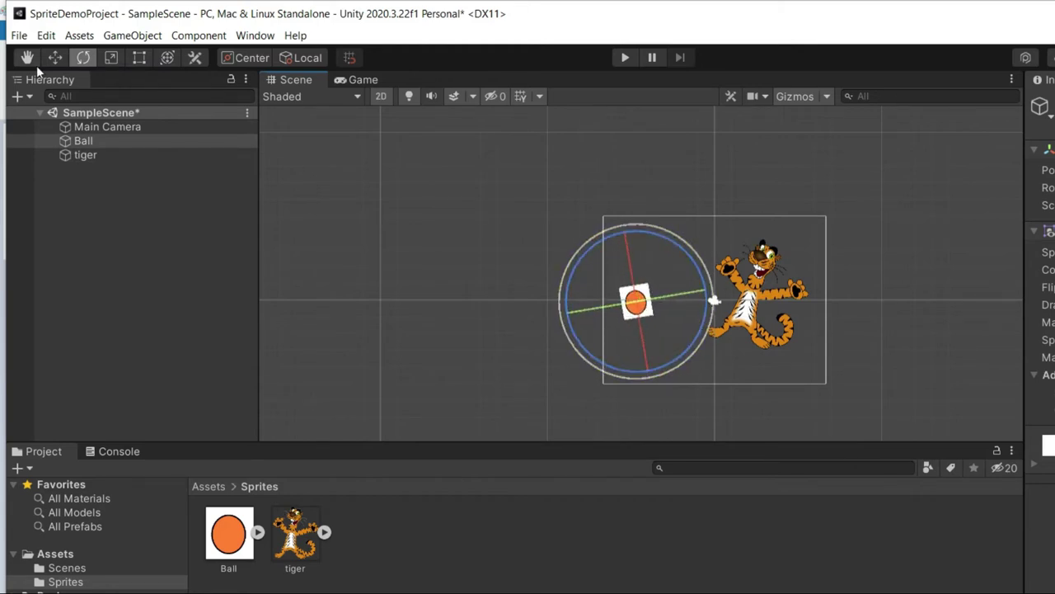
# Enlarge the ball in height and width with the Scale tool, then adjust its size and shift it right with the Rect tool.
pyautogui.click(113, 58)
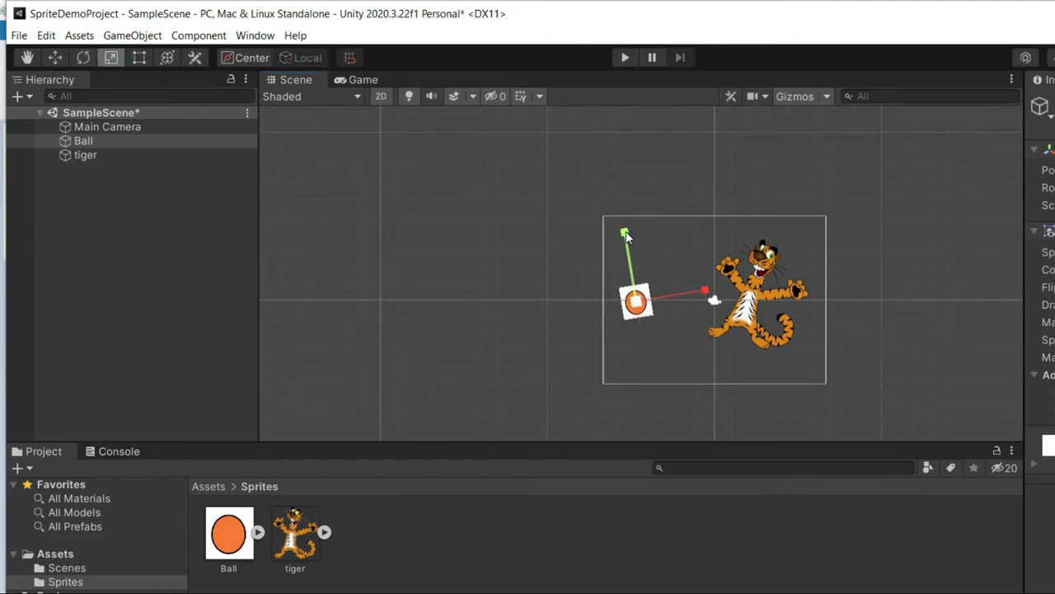
pyautogui.moveTo(626, 237); pyautogui.dragTo(606, 137)
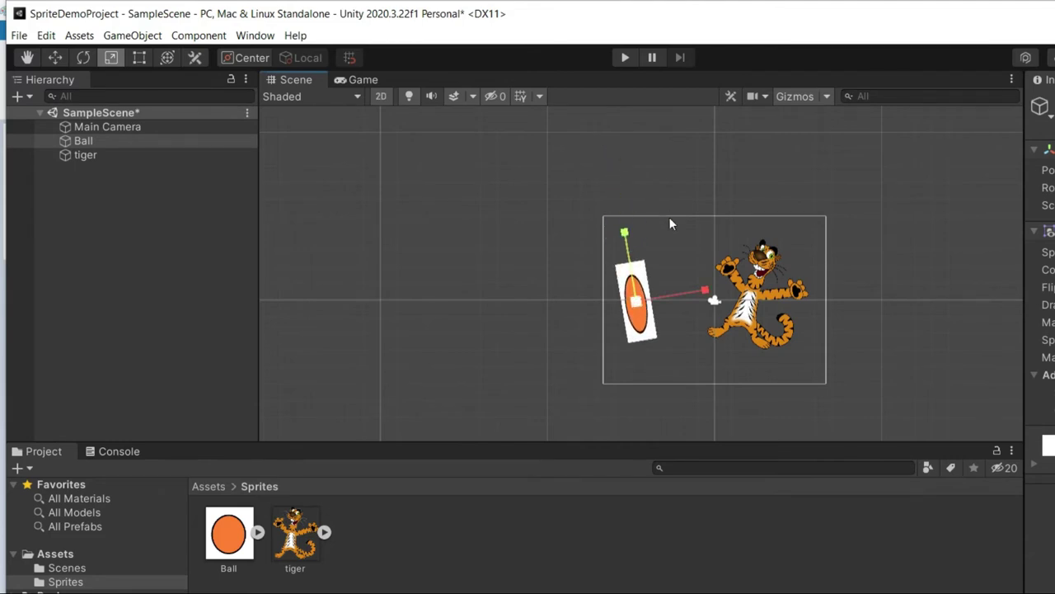
pyautogui.moveTo(706, 292); pyautogui.dragTo(777, 284)
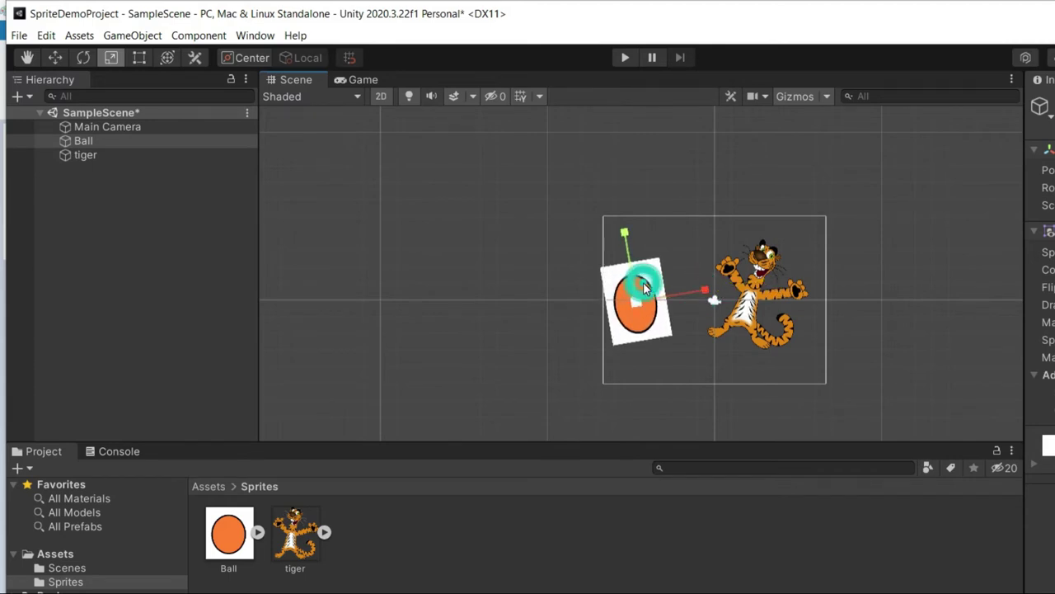
pyautogui.click(140, 58)
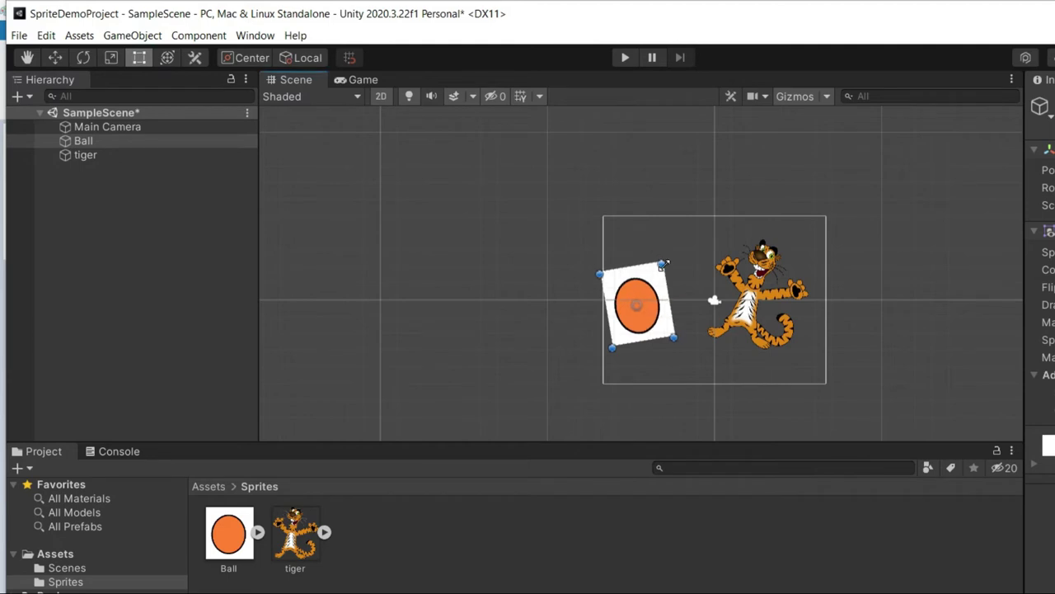
pyautogui.moveTo(664, 264)
pyautogui.mouseDown()
pyautogui.moveTo(651, 276)
pyautogui.moveTo(671, 268)
pyautogui.moveTo(667, 275)
pyautogui.mouseUp()
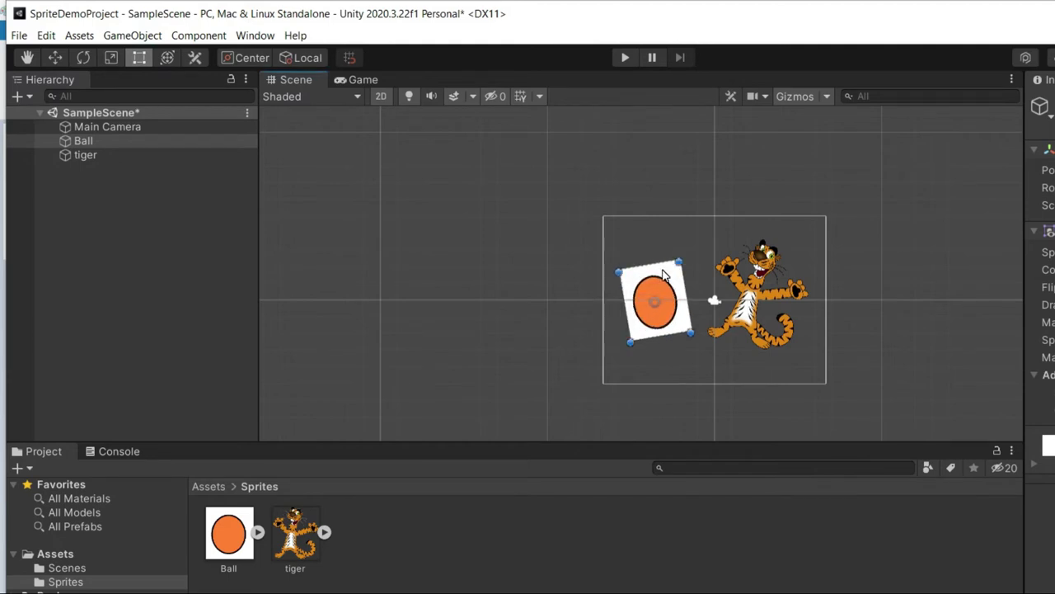
# Move the ball slightly up and turn it nearly upright with the combined Transform tool, then deselect it.
pyautogui.click(164, 59)
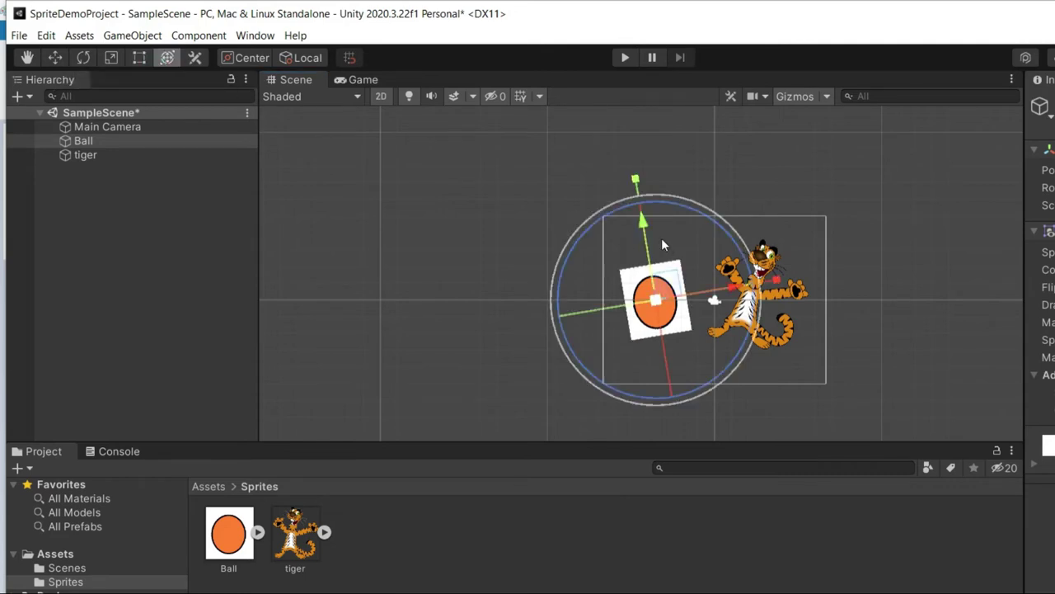
pyautogui.moveTo(642, 219); pyautogui.dragTo(699, 188)
pyautogui.click(528, 277)
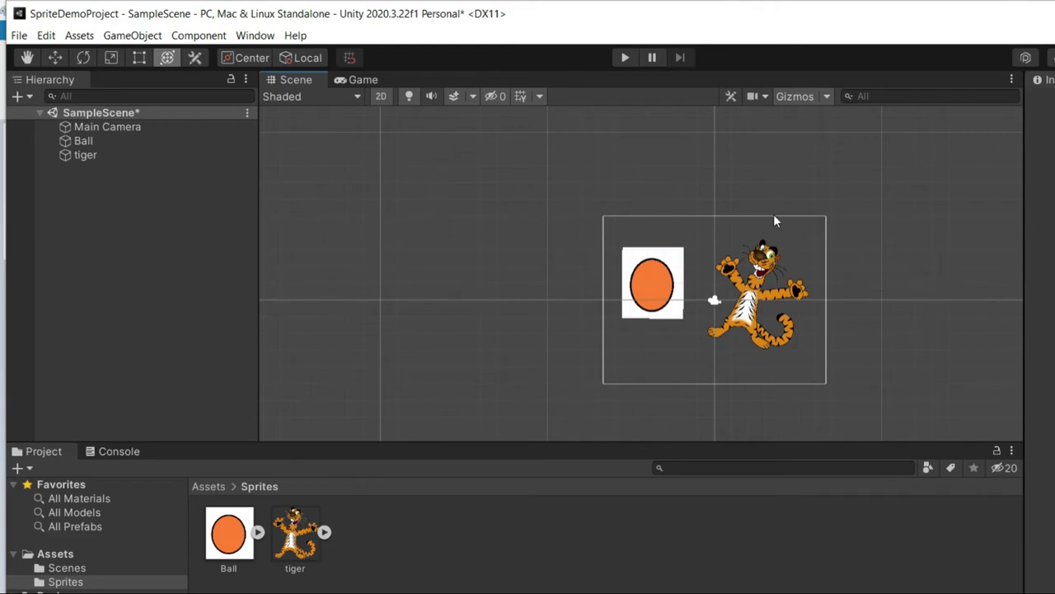
# Run the scene in Play mode, enable Maximize On Play, and stop playback.
pyautogui.click(626, 59)
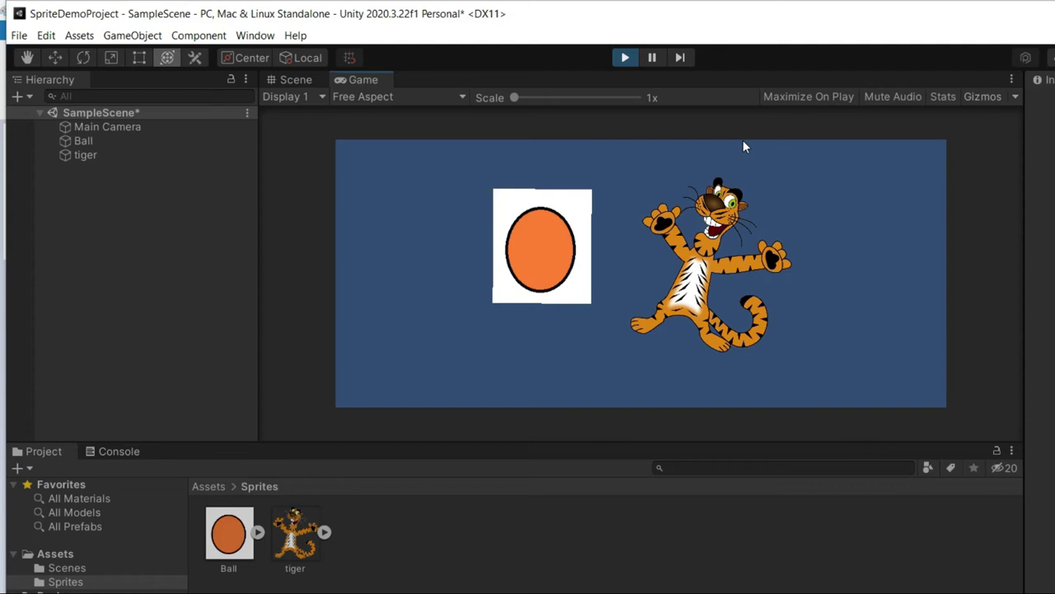
pyautogui.click(800, 97)
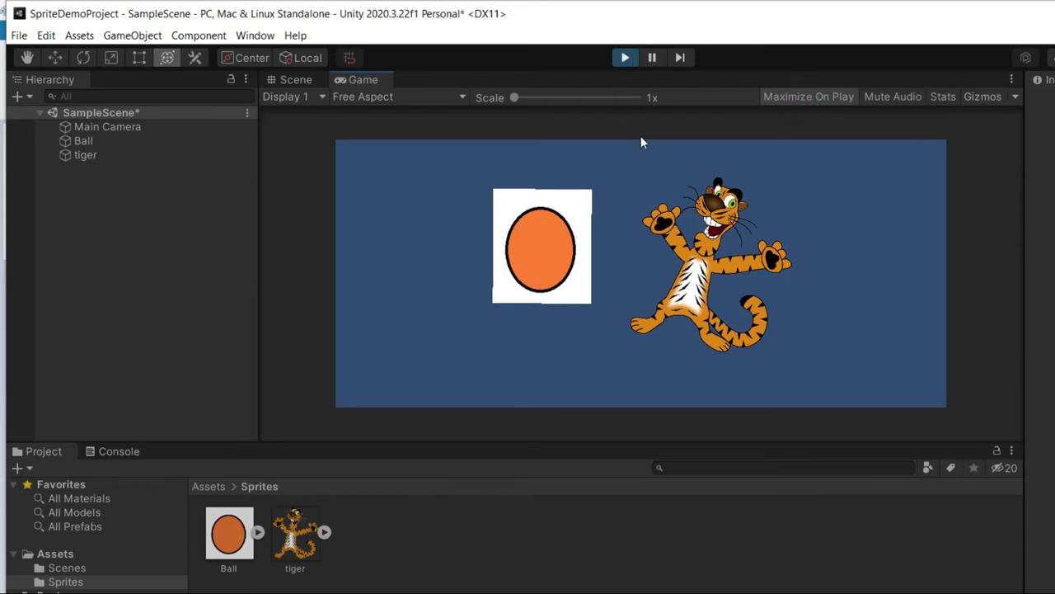
pyautogui.click(625, 57)
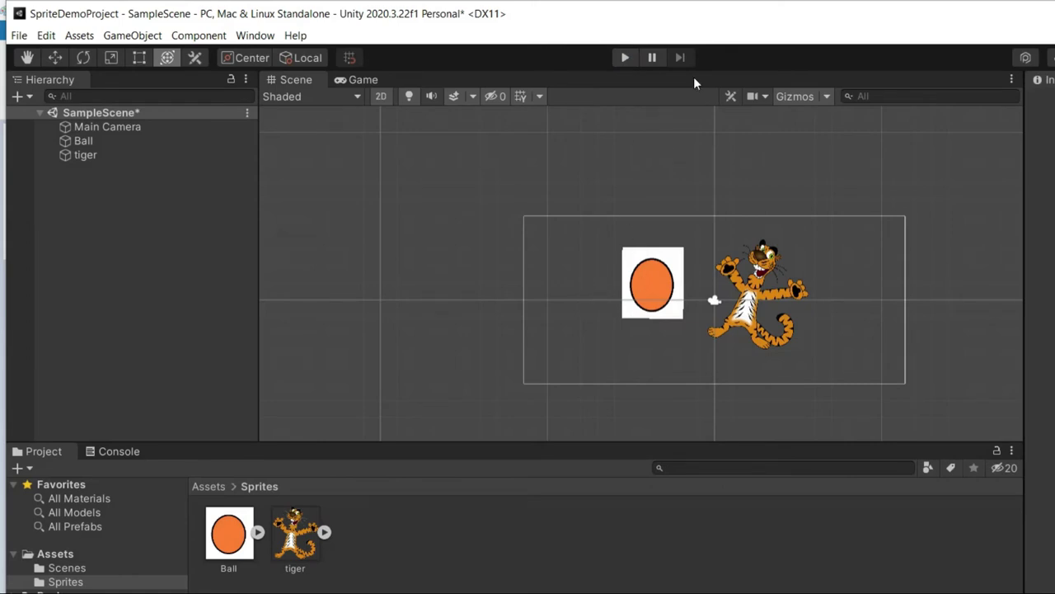
# Preview the scene maximized in Play mode, then stop playback.
pyautogui.click(625, 58)
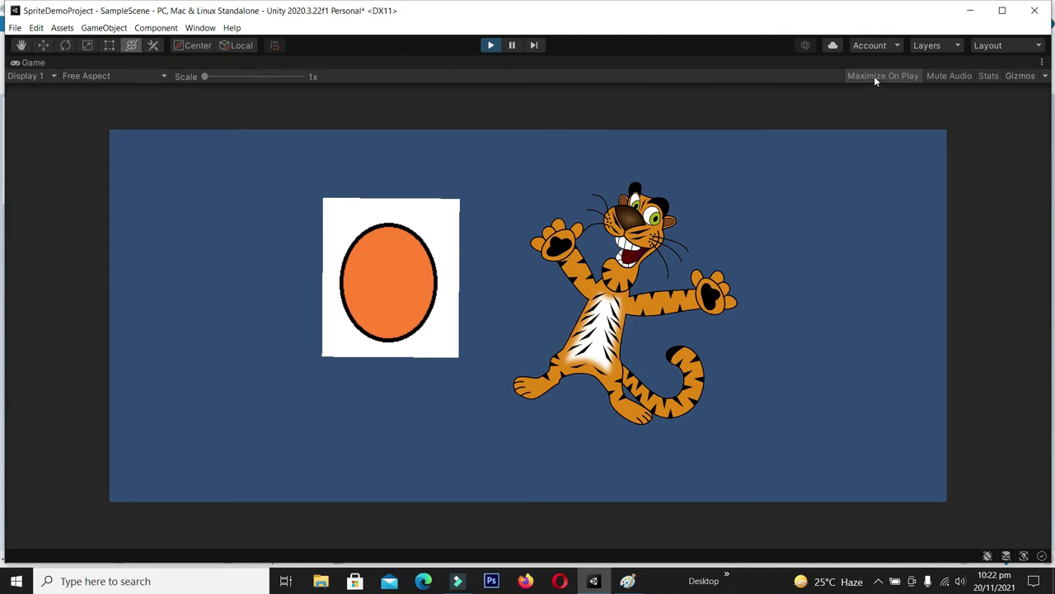
pyautogui.click(491, 46)
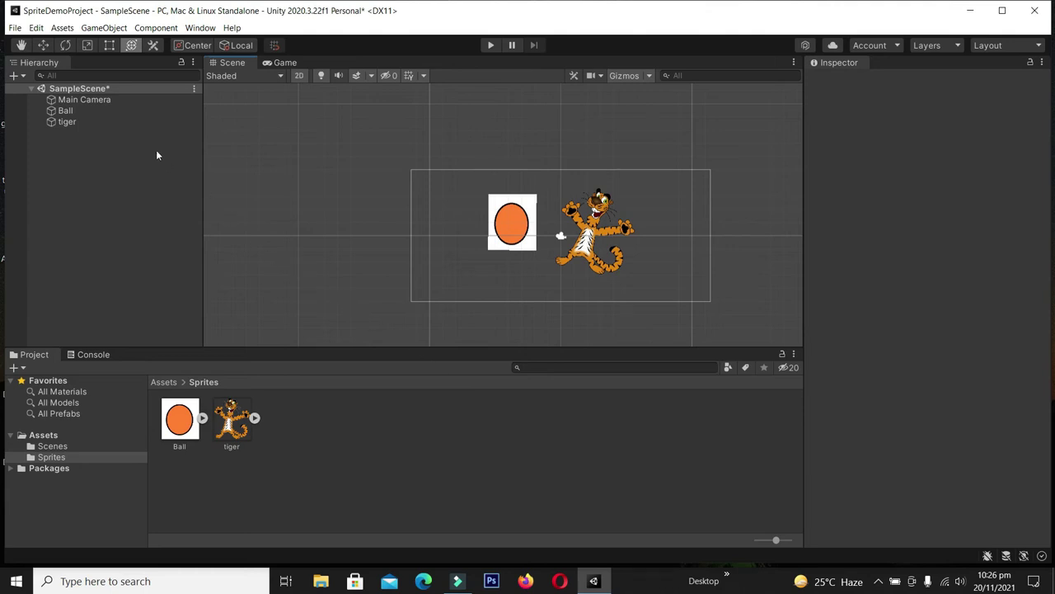
# Rotate the Main Camera about 44 degrees counterclockwise around Z, deselect it, and preview the tilted view in Play mode.
pyautogui.click(86, 100)
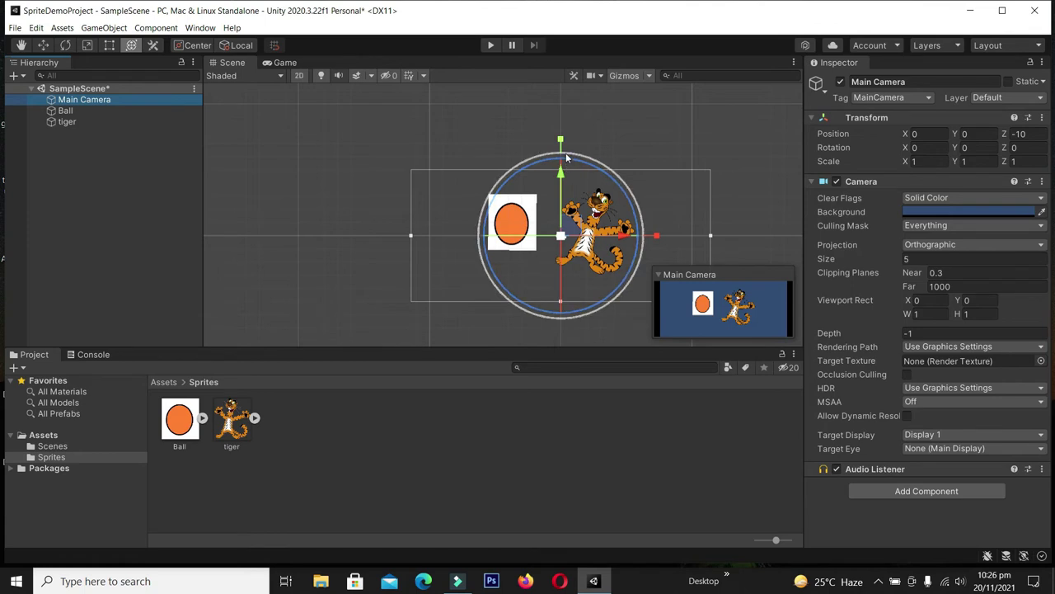
pyautogui.moveTo(569, 160); pyautogui.dragTo(449, 143)
pyautogui.click(402, 181)
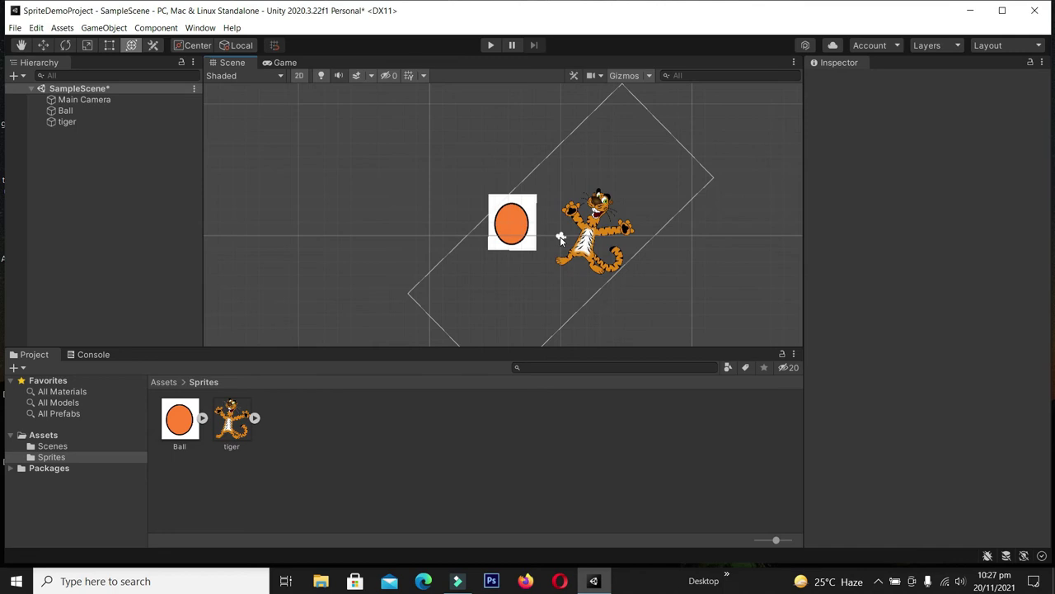
pyautogui.click(491, 45)
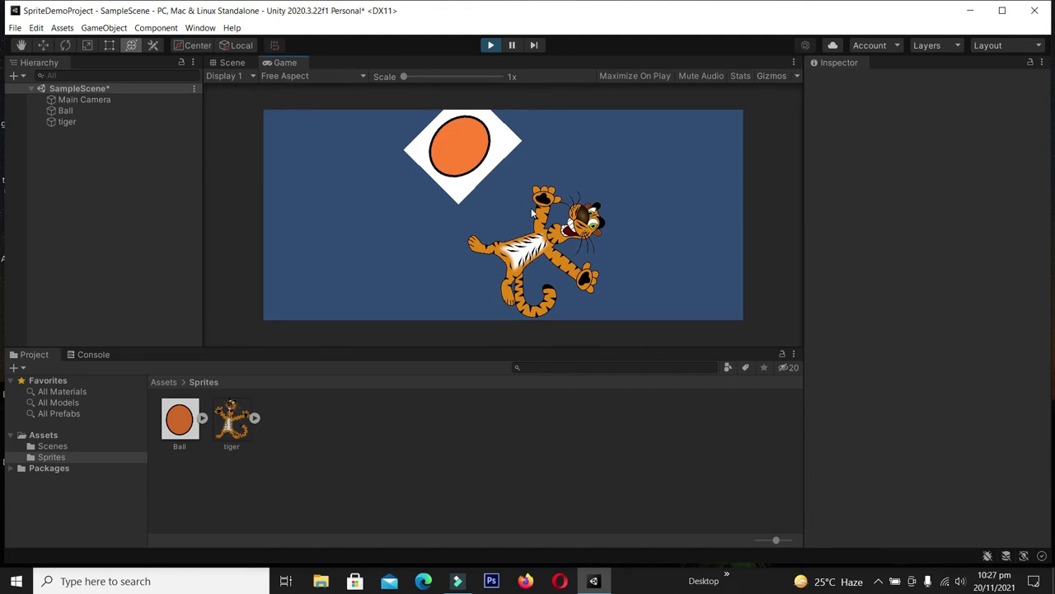
pyautogui.click(490, 46)
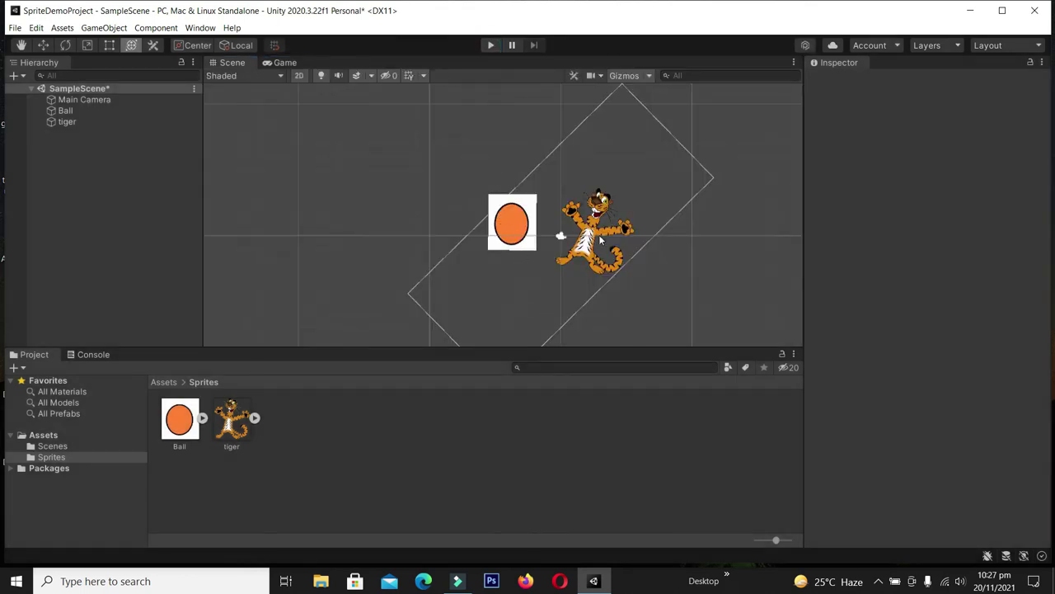
# Run the scene in Play mode again with the Main Camera selected, then stop playback.
pyautogui.click(103, 100)
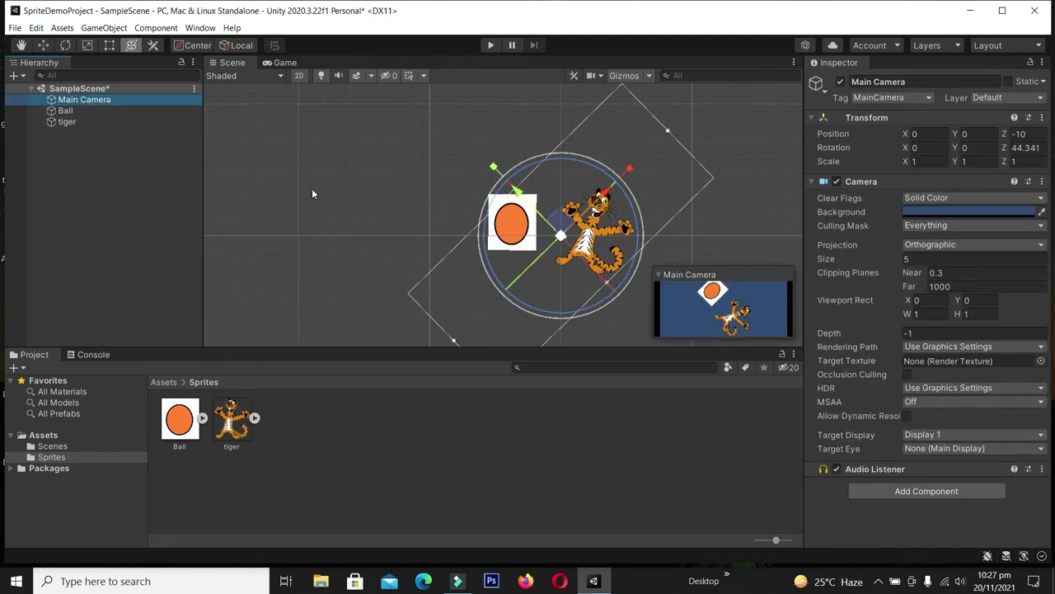
pyautogui.click(490, 46)
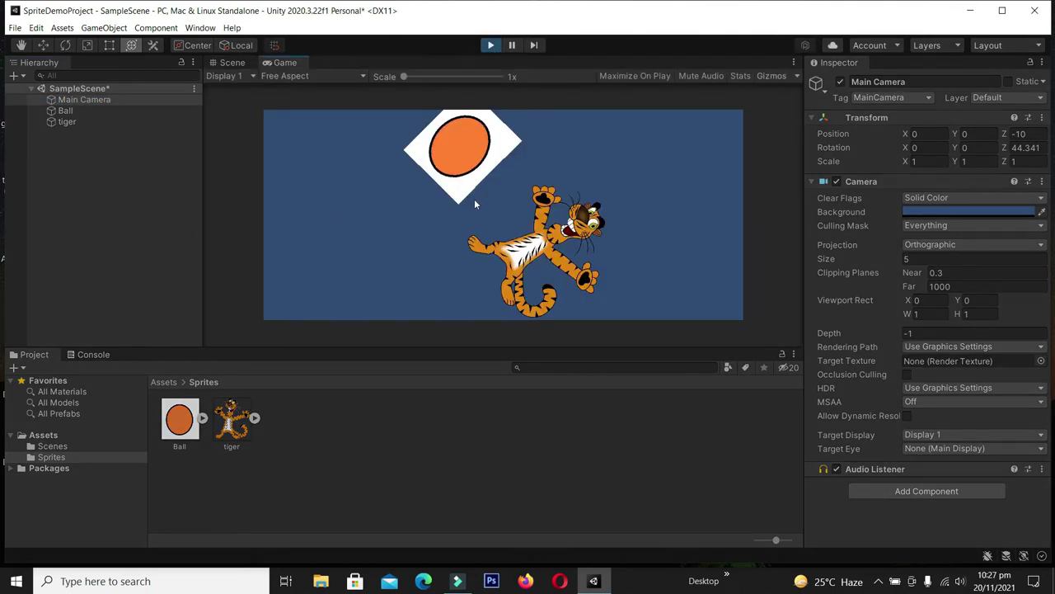
pyautogui.click(491, 44)
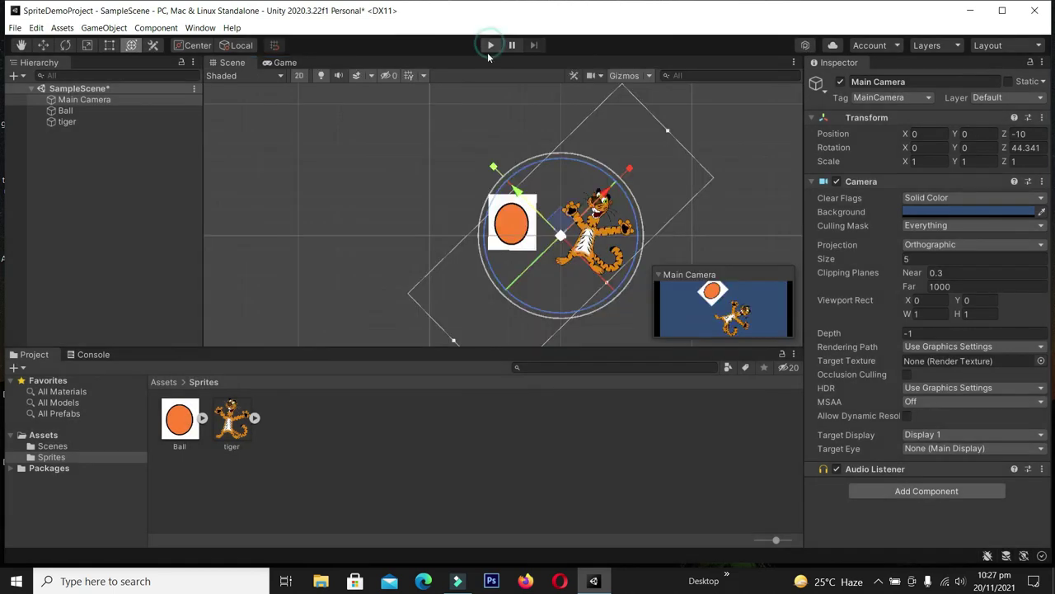
# Change the Main Camera's background to olive green 797932 and preview the new colour in Play mode.
pyautogui.click(68, 100)
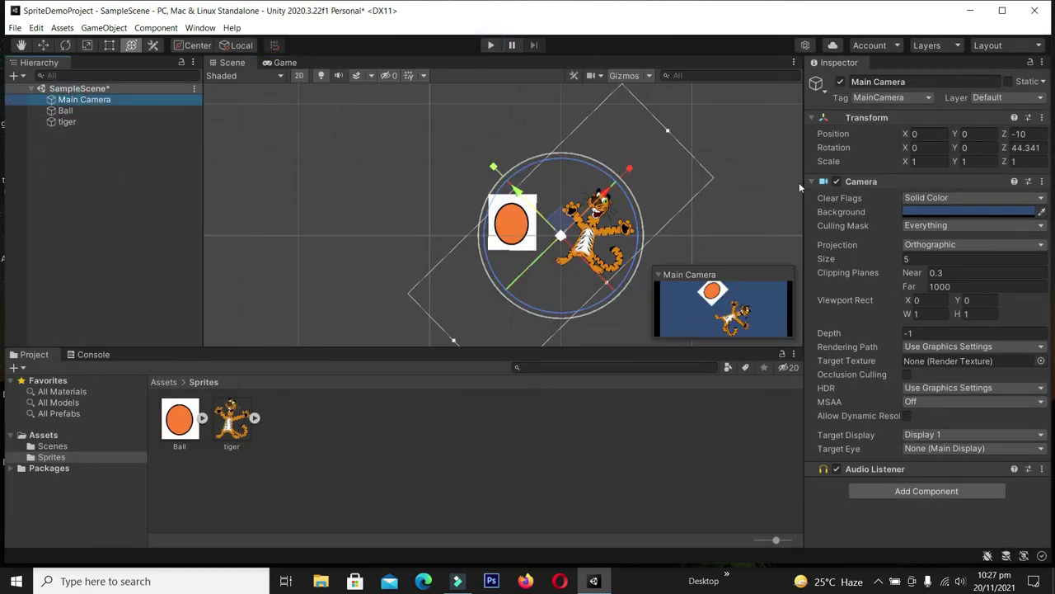
pyautogui.click(1027, 213)
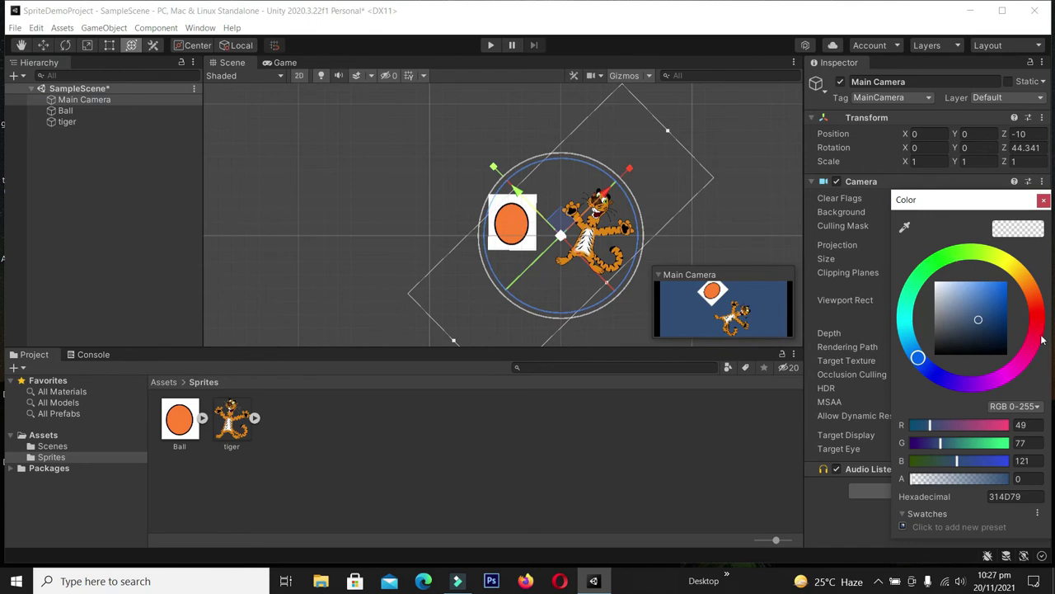
pyautogui.click(1006, 264)
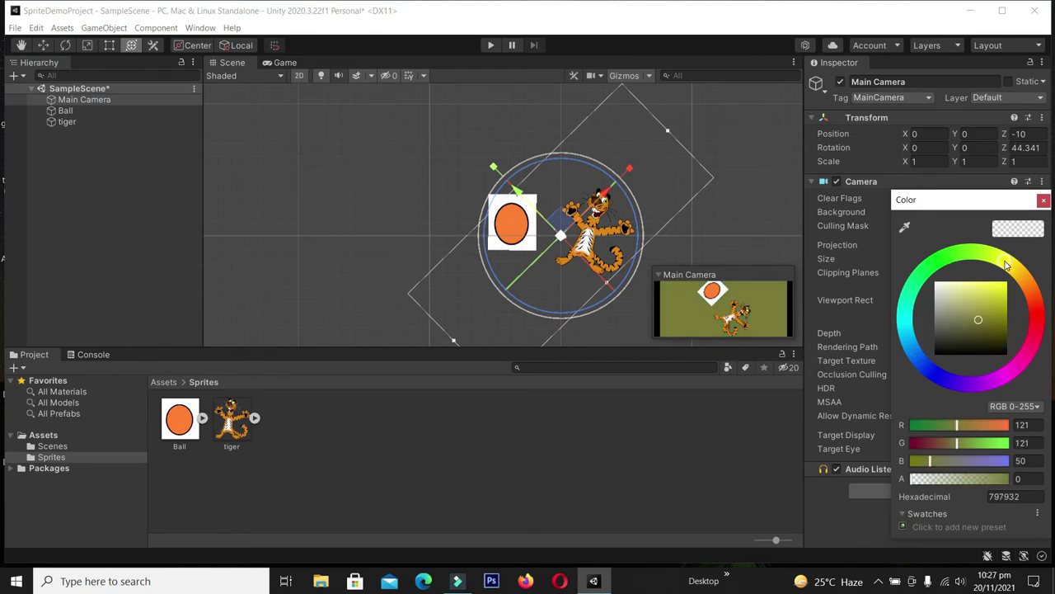
pyautogui.click(776, 228)
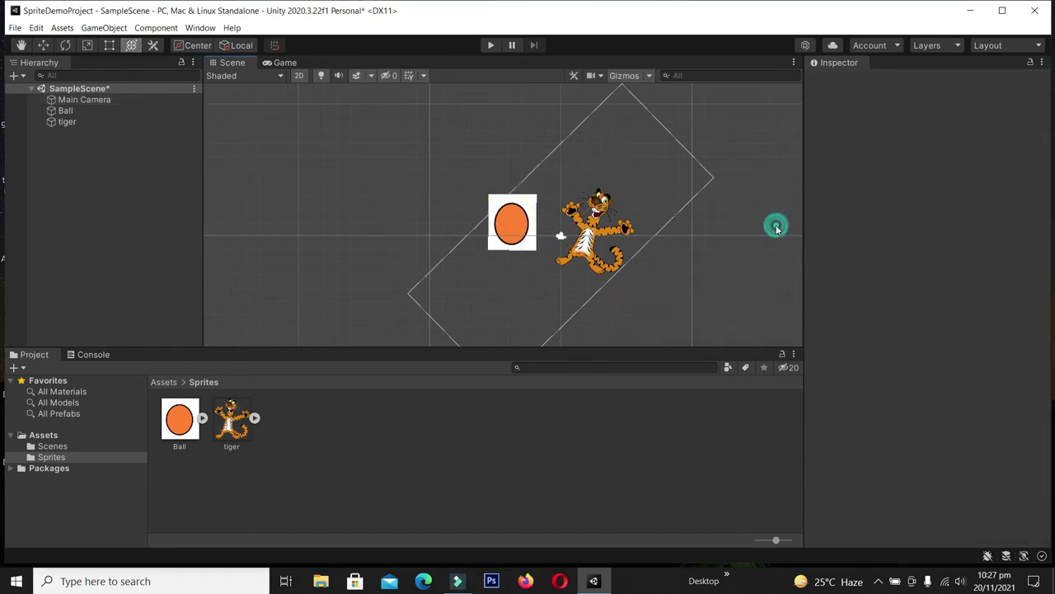
pyautogui.click(490, 46)
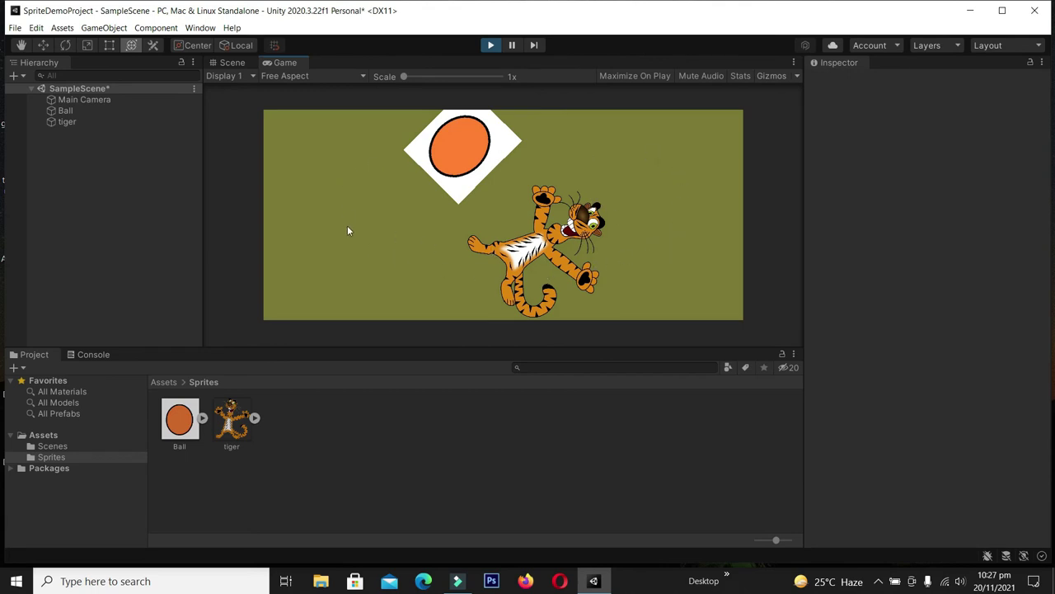
pyautogui.click(491, 45)
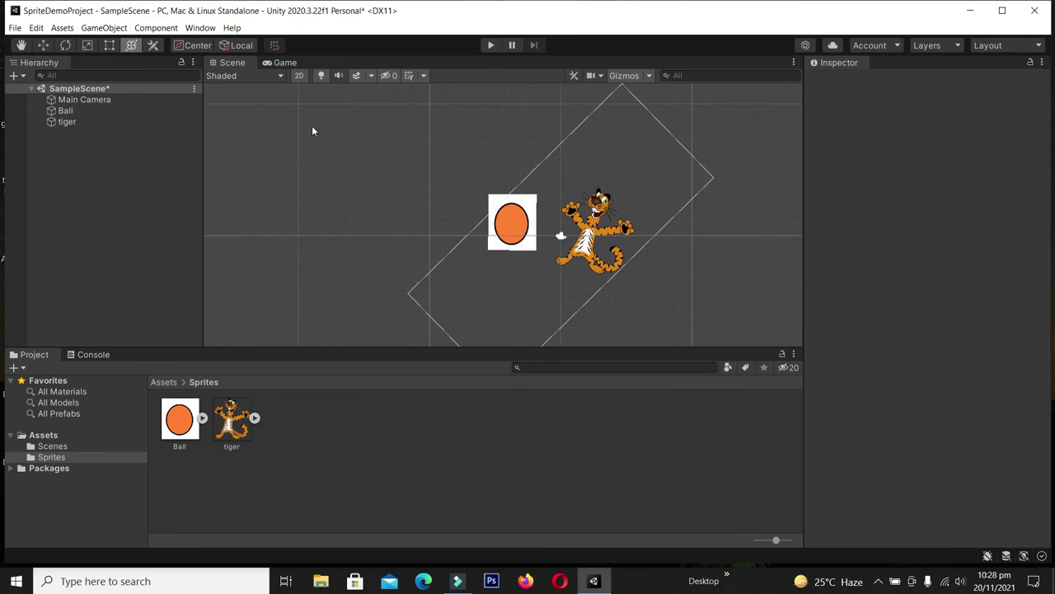
# Create an empty object in the scene hierarchy and name it Tiger and Ball.
pyautogui.rightClick(90, 185)
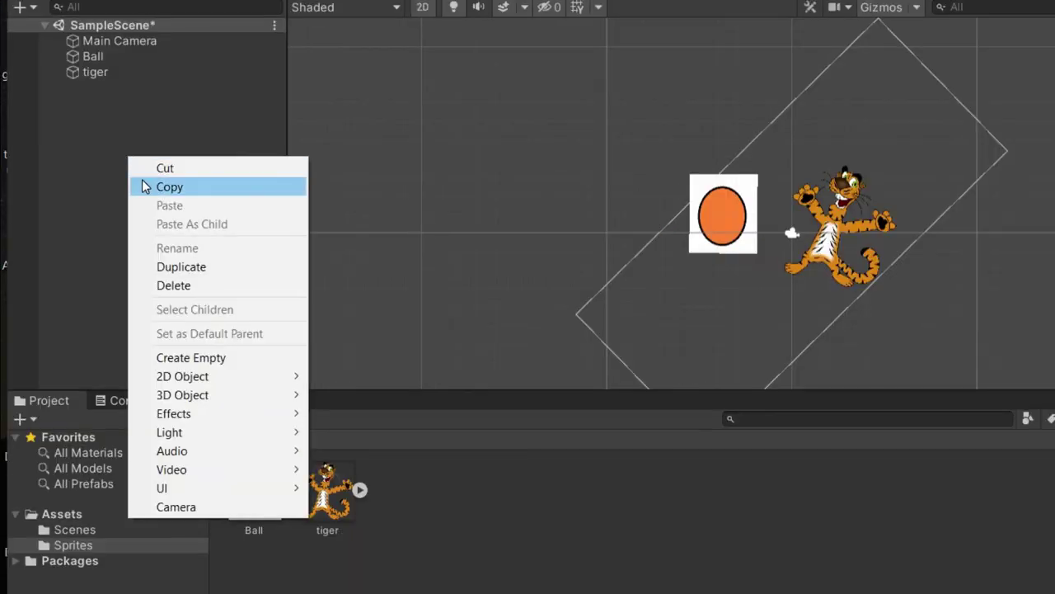
pyautogui.rightClick(86, 169)
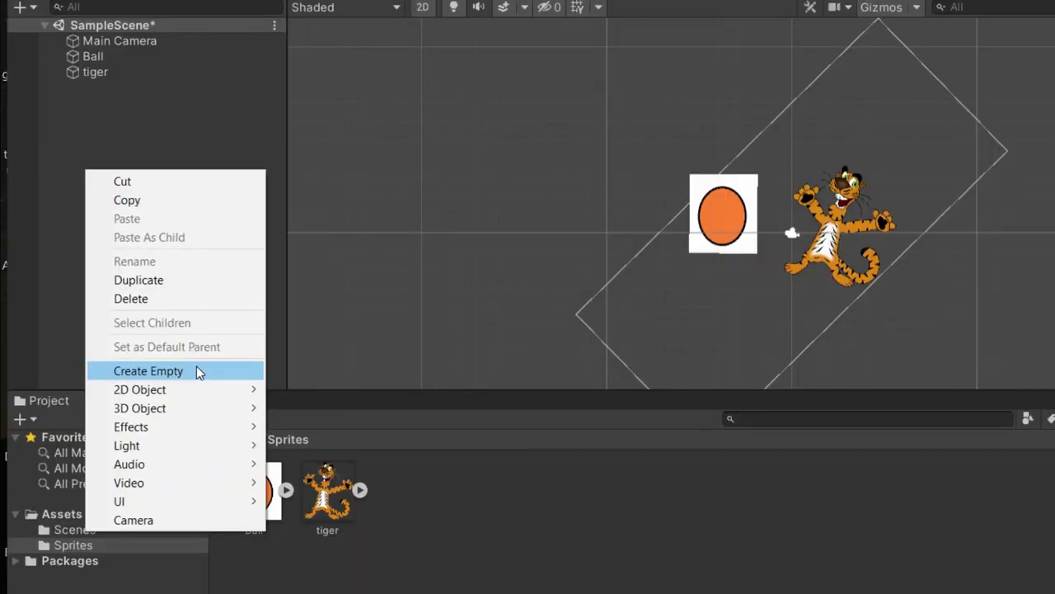
pyautogui.click(197, 368)
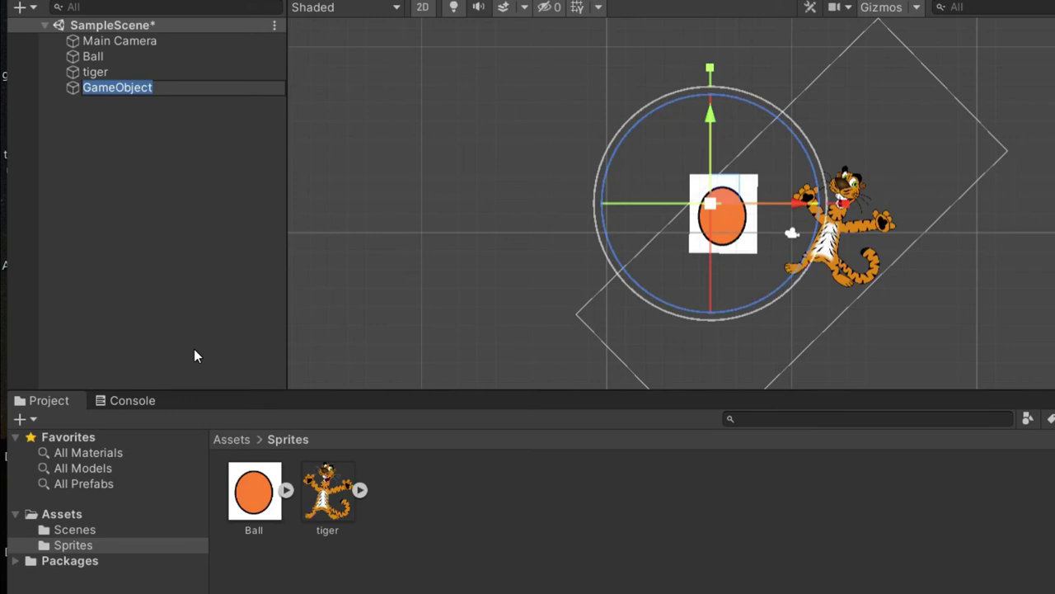
pyautogui.write('Tiger')
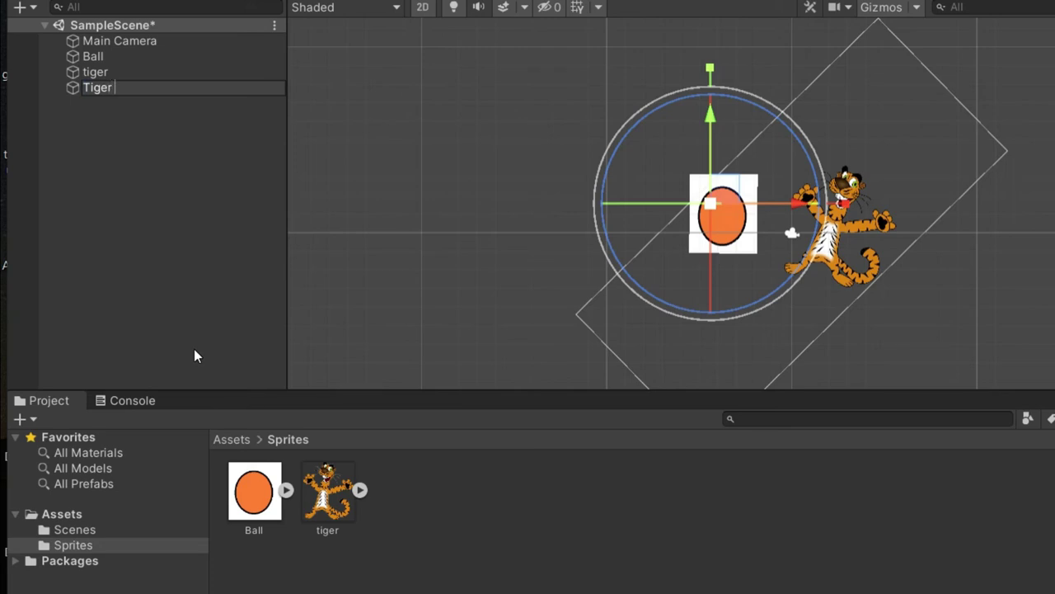
pyautogui.write(' and Ball')
pyautogui.press('Return')
pyautogui.click(231, 235)
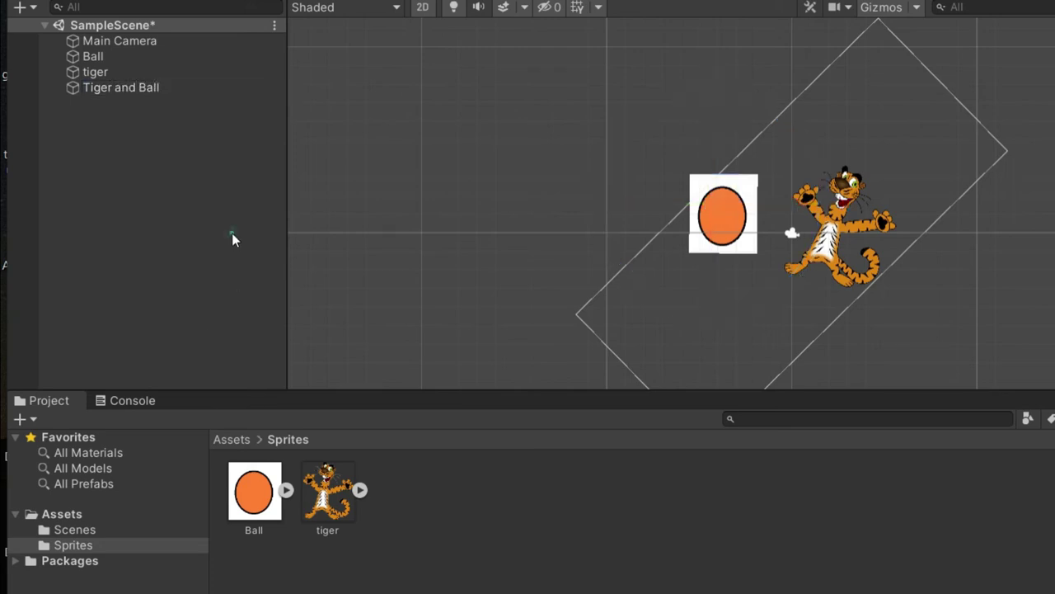
# Nest the Main Camera under the Tiger and Ball object in the hierarchy.
pyautogui.click(103, 58)
pyautogui.keyDown('ctrl'); pyautogui.click(94, 71); pyautogui.keyUp('ctrl')
pyautogui.keyDown('ctrl'); pyautogui.click(82, 40); pyautogui.keyUp('ctrl')
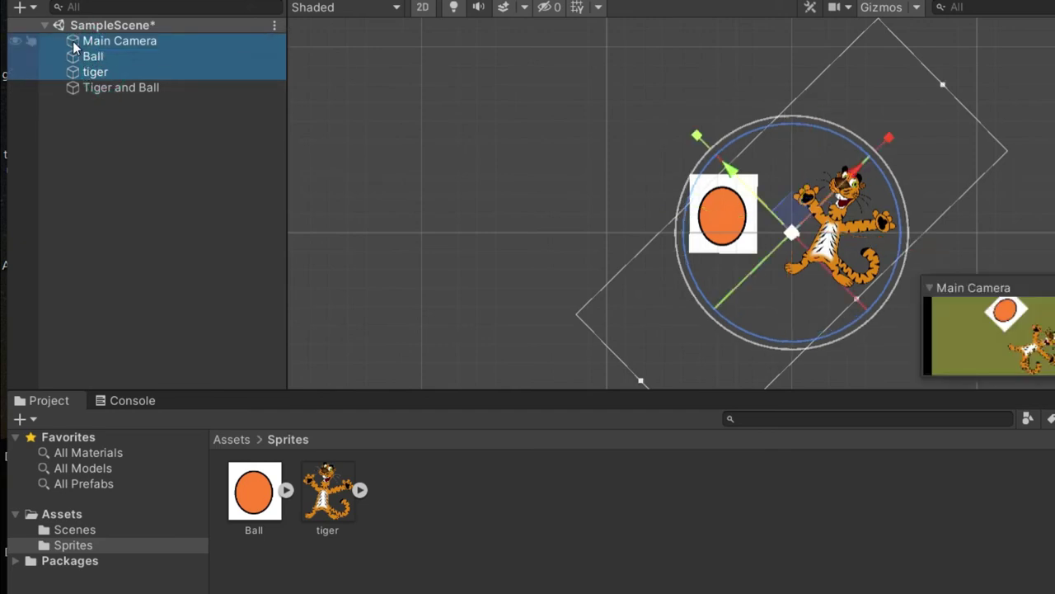
pyautogui.keyDown('ctrl'); pyautogui.click(74, 43); pyautogui.keyUp('ctrl')
pyautogui.moveTo(87, 56); pyautogui.dragTo(122, 91)
# Nest the Ball and tiger objects under Tiger and Ball, check the group's children, and leave the group collapsed.
pyautogui.click(88, 41)
pyautogui.keyDown('ctrl'); pyautogui.click(93, 57); pyautogui.keyUp('ctrl')
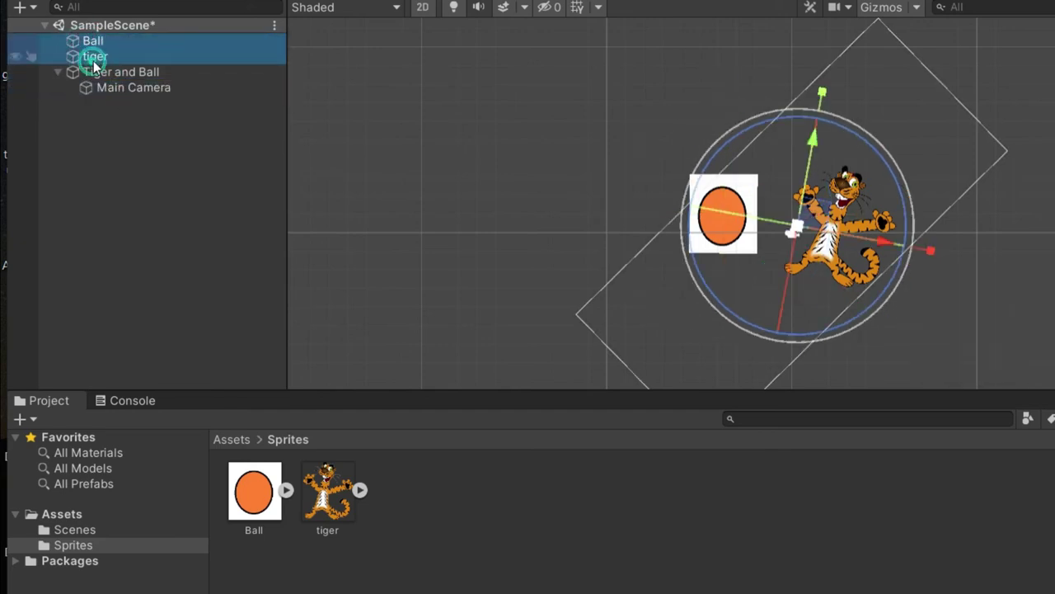
pyautogui.moveTo(84, 38); pyautogui.dragTo(127, 83)
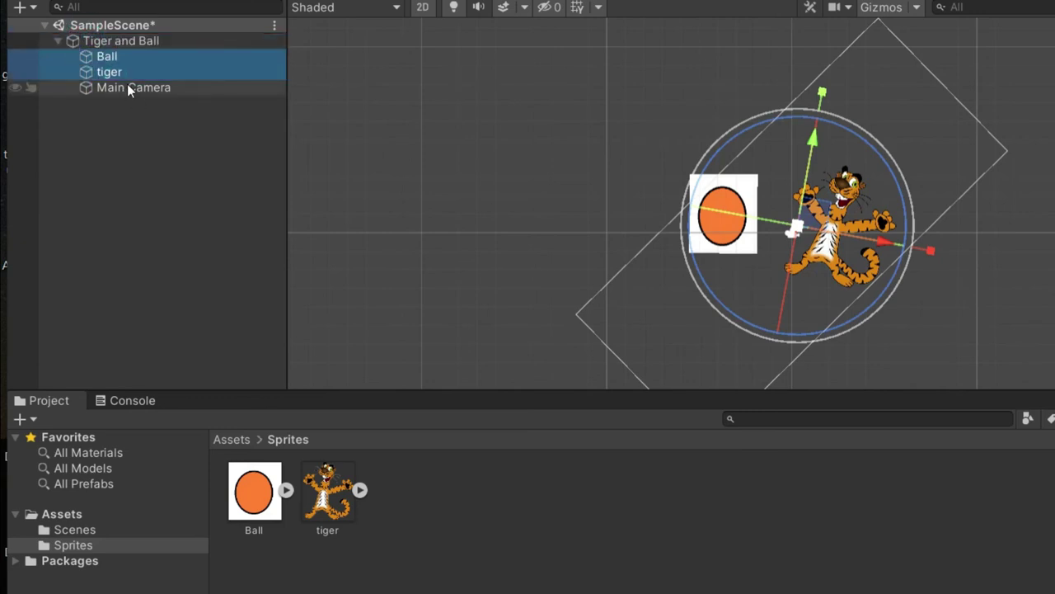
pyautogui.click(55, 41)
pyautogui.click(94, 82)
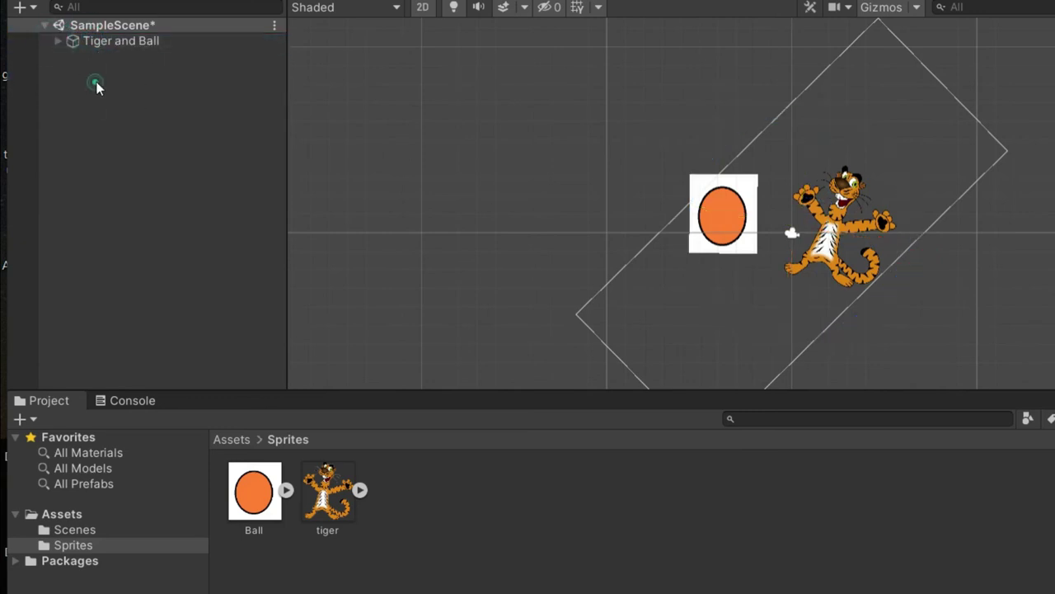
pyautogui.click(97, 41)
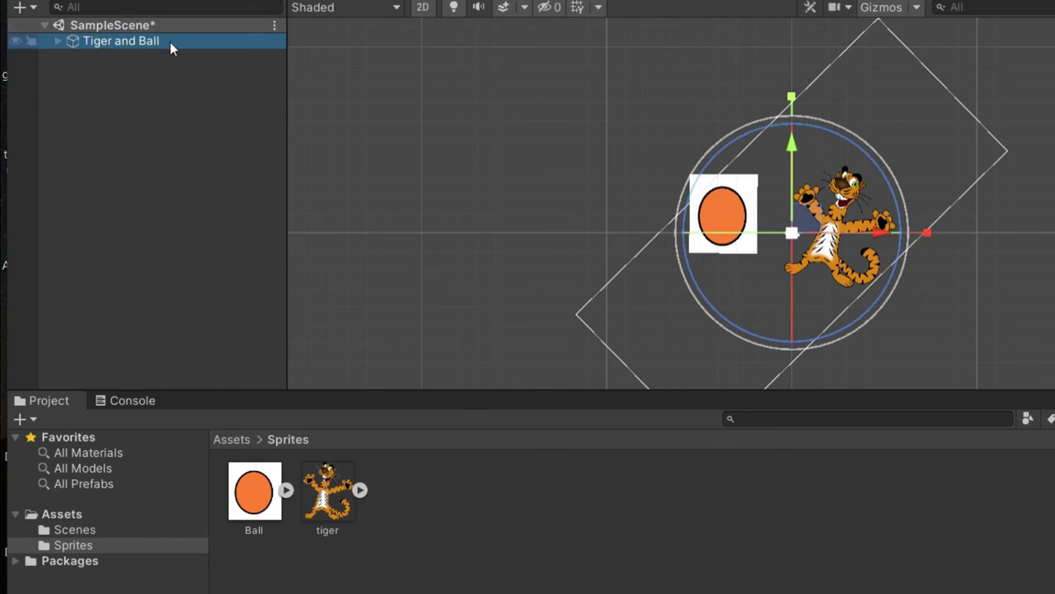
pyautogui.click(58, 41)
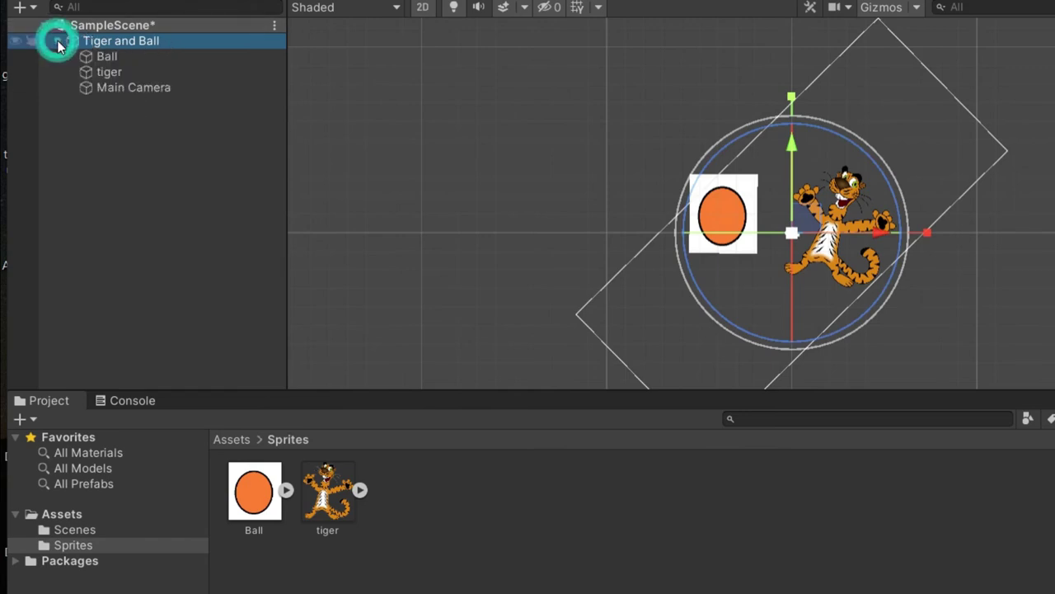
pyautogui.click(58, 41)
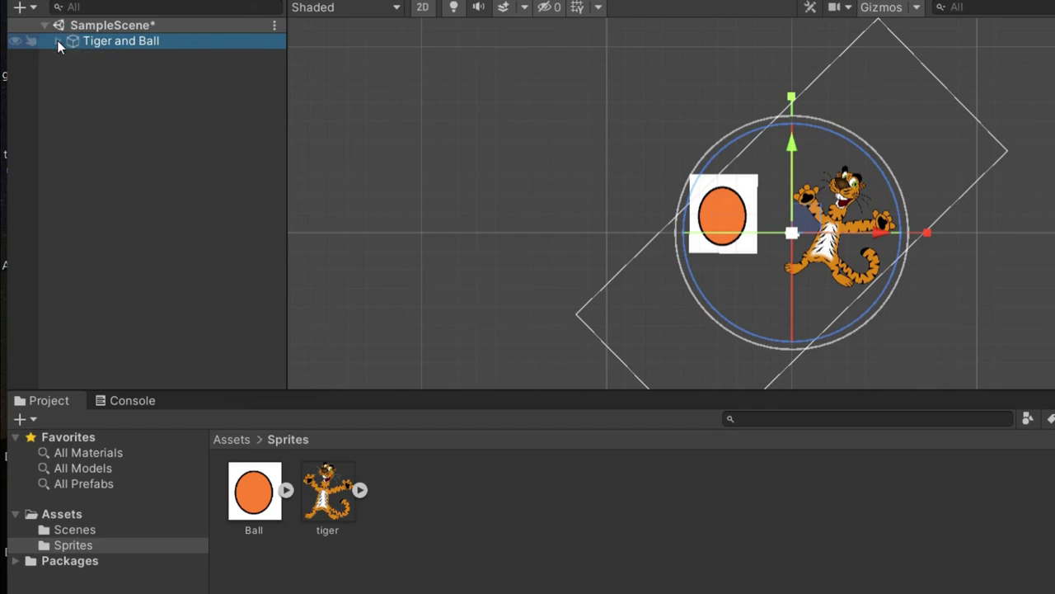
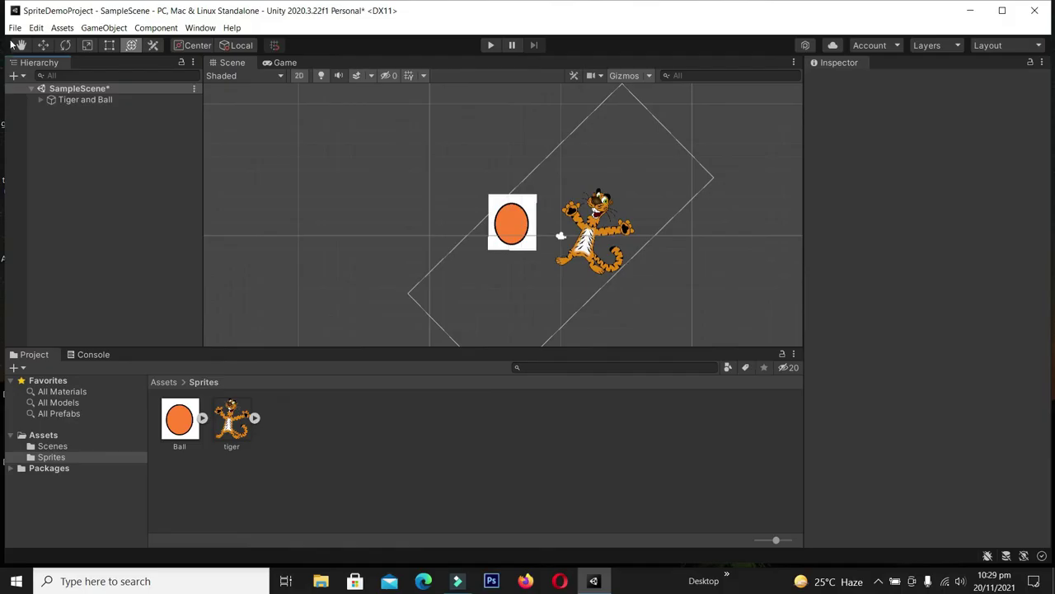
# Save the project.
pyautogui.click(15, 28)
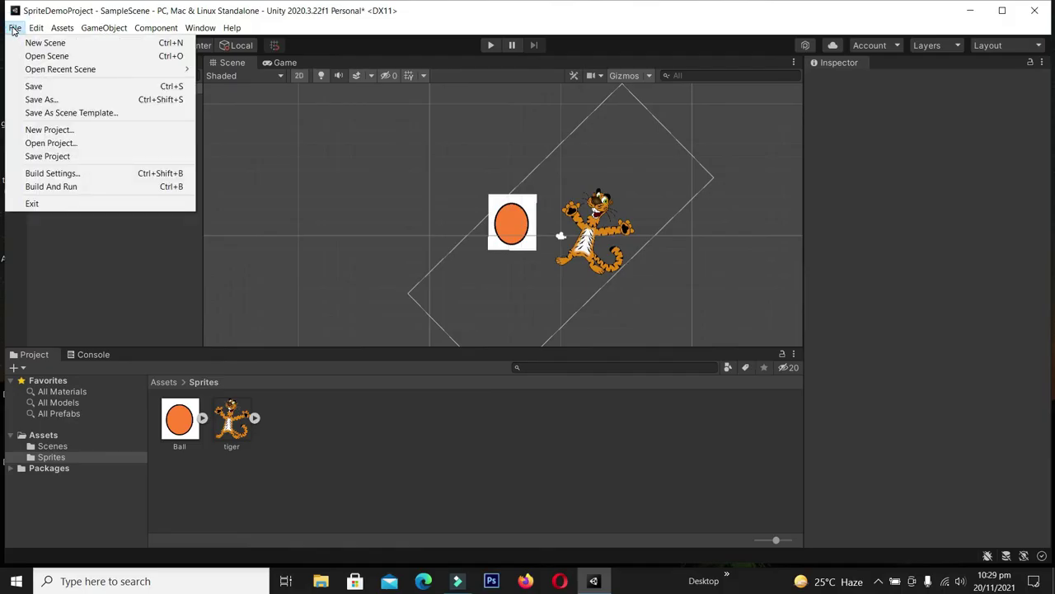
pyautogui.click(48, 156)
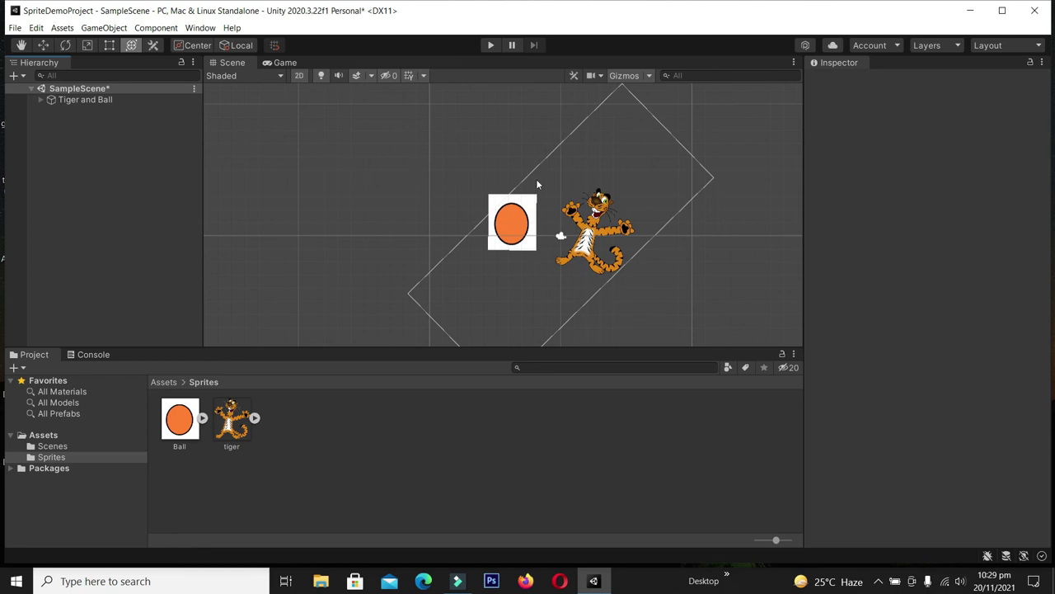
# Expand the Tiger and Ball group and inspect the Ball's properties, then deselect the Ball.
pyautogui.click(41, 99)
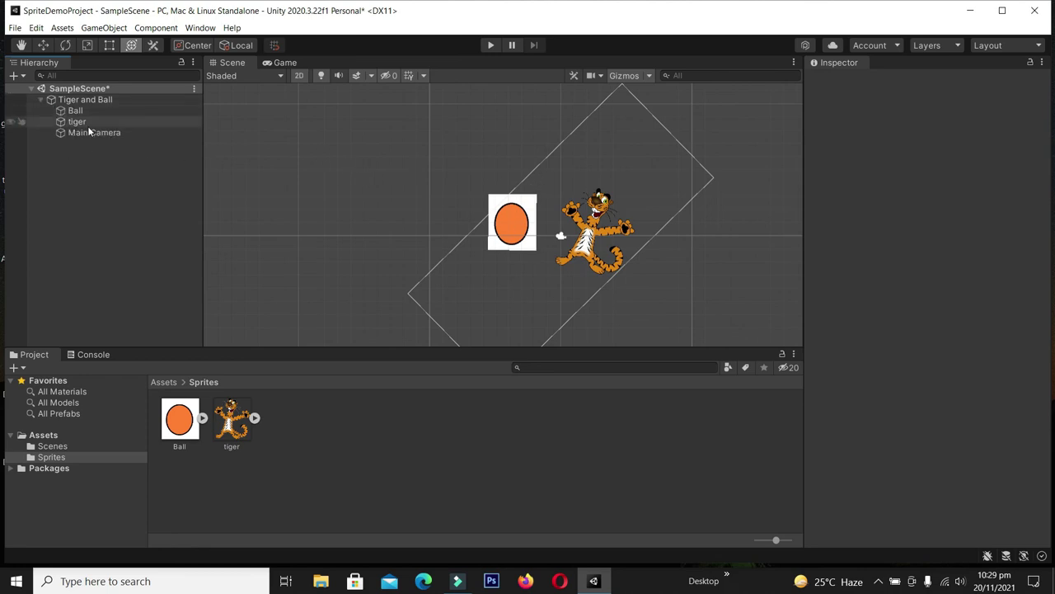
pyautogui.click(512, 230)
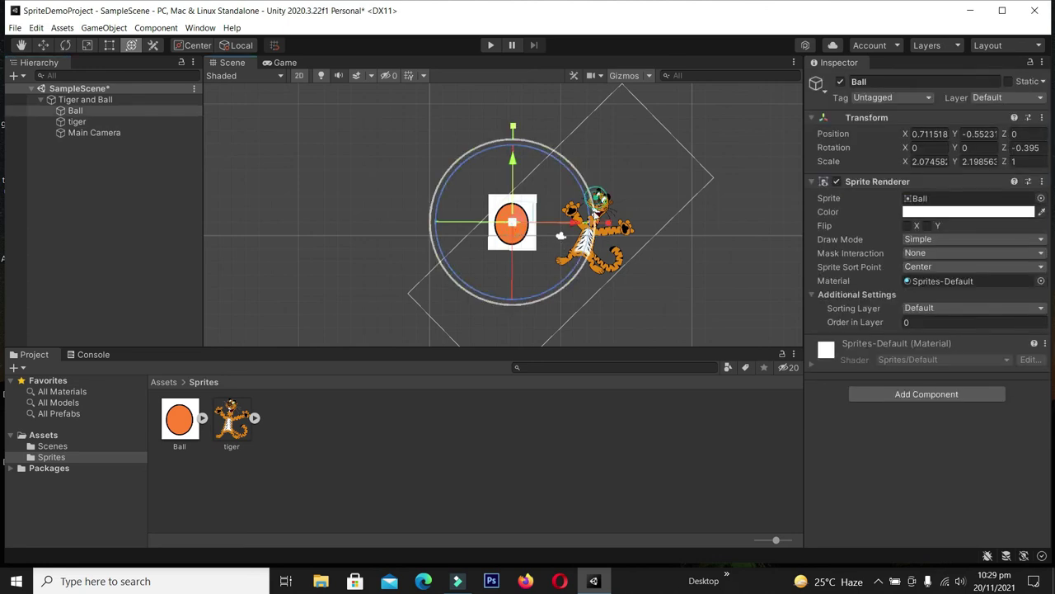
pyautogui.click(298, 173)
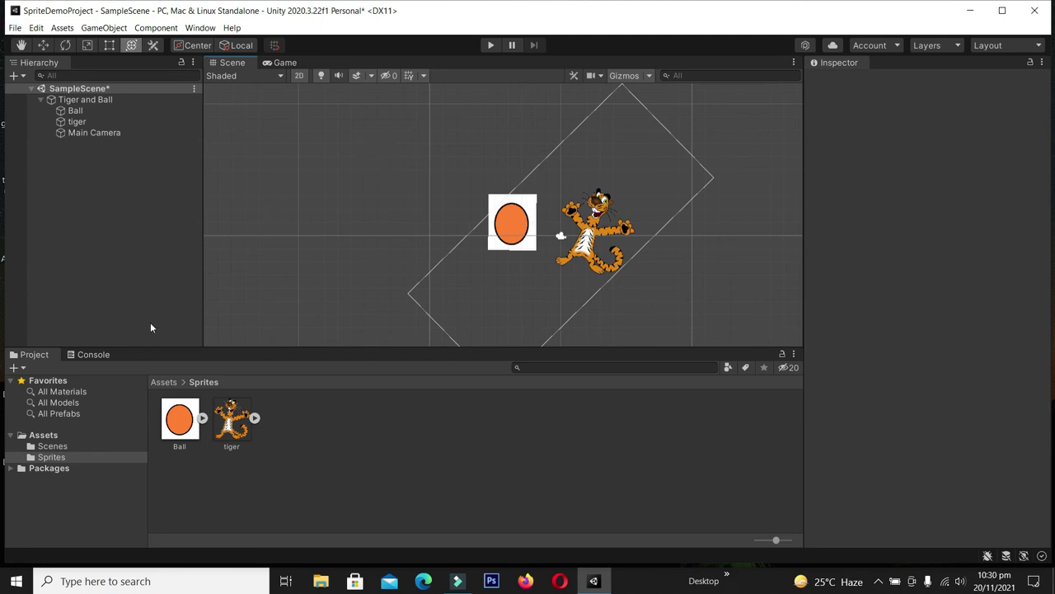
# Create a new folder in Assets and name it Scenes.
pyautogui.click(44, 435)
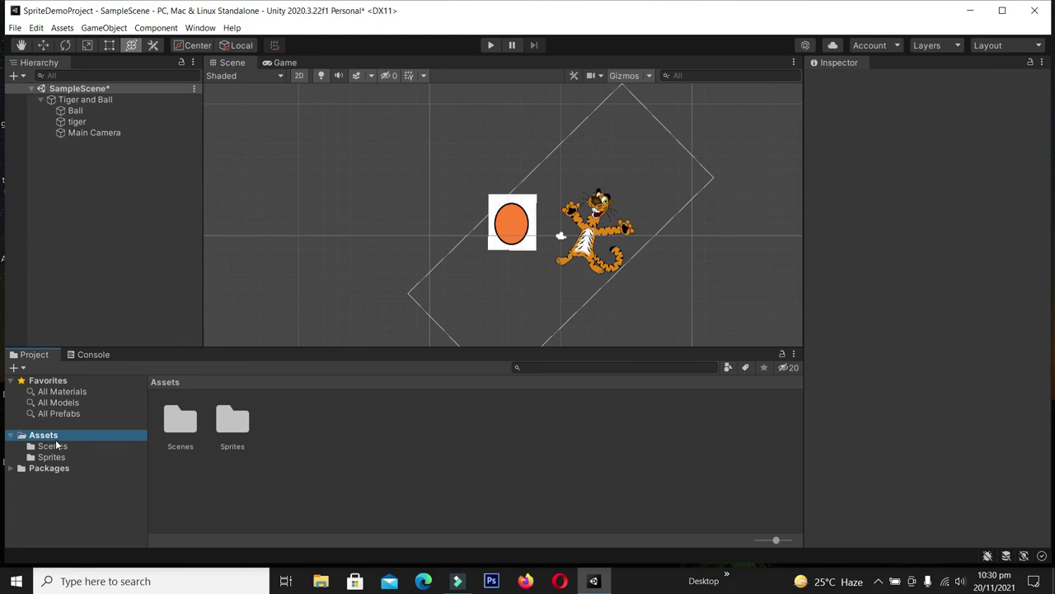
pyautogui.rightClick(56, 437)
pyautogui.moveTo(151, 123)
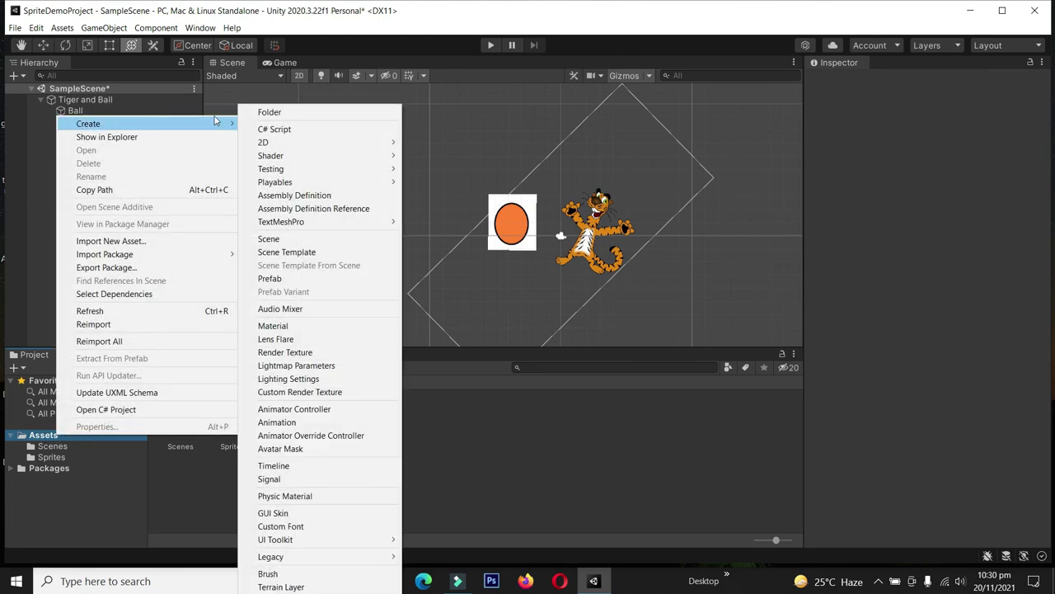
pyautogui.click(273, 111)
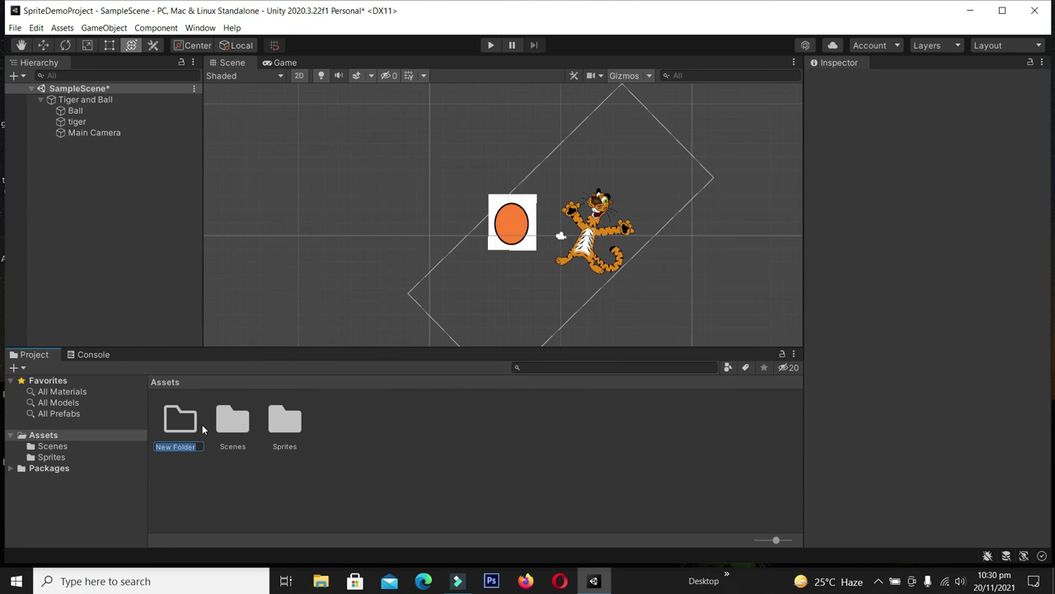
pyautogui.write('Scenes')
pyautogui.press('Return')
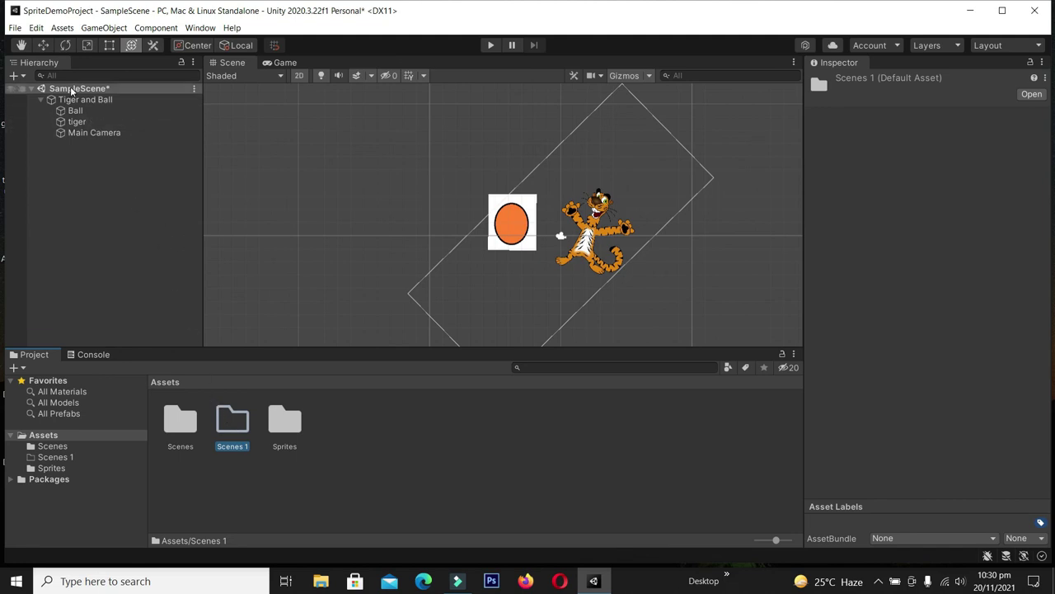
# Save the current scene as Level 1 in the existing Scenes folder and show that folder's contents in the project.
pyautogui.click(18, 28)
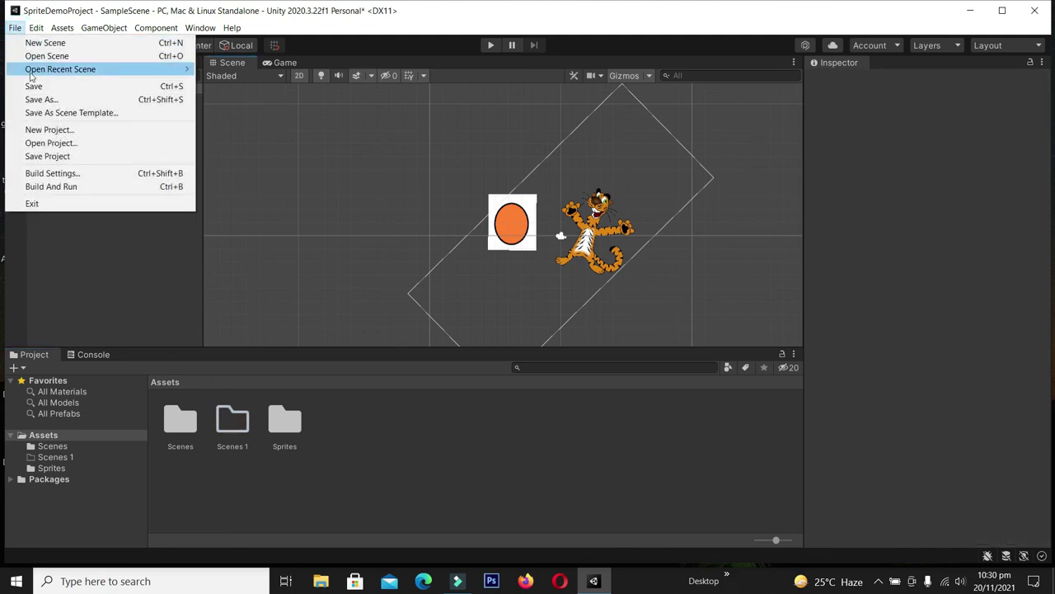
pyautogui.click(41, 99)
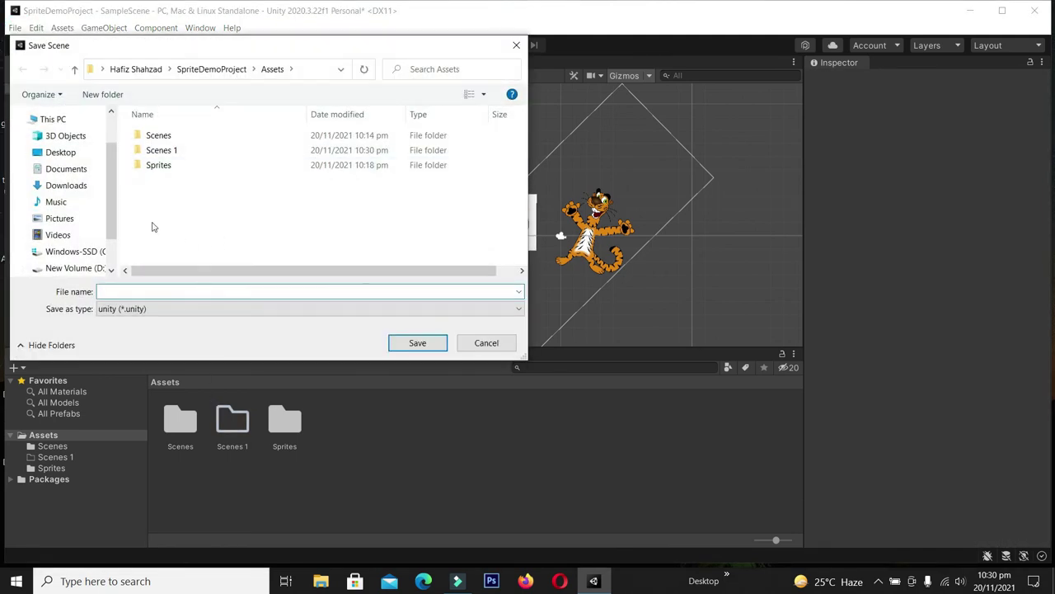
pyautogui.doubleClick(155, 135)
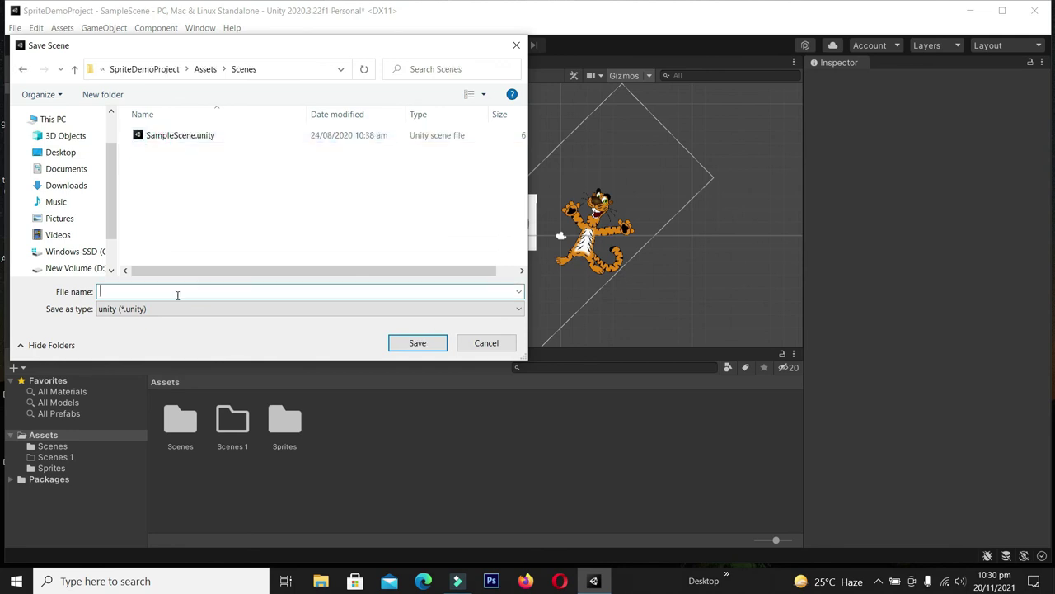
pyautogui.write('Level 1')
pyautogui.press('Return')
pyautogui.click(52, 446)
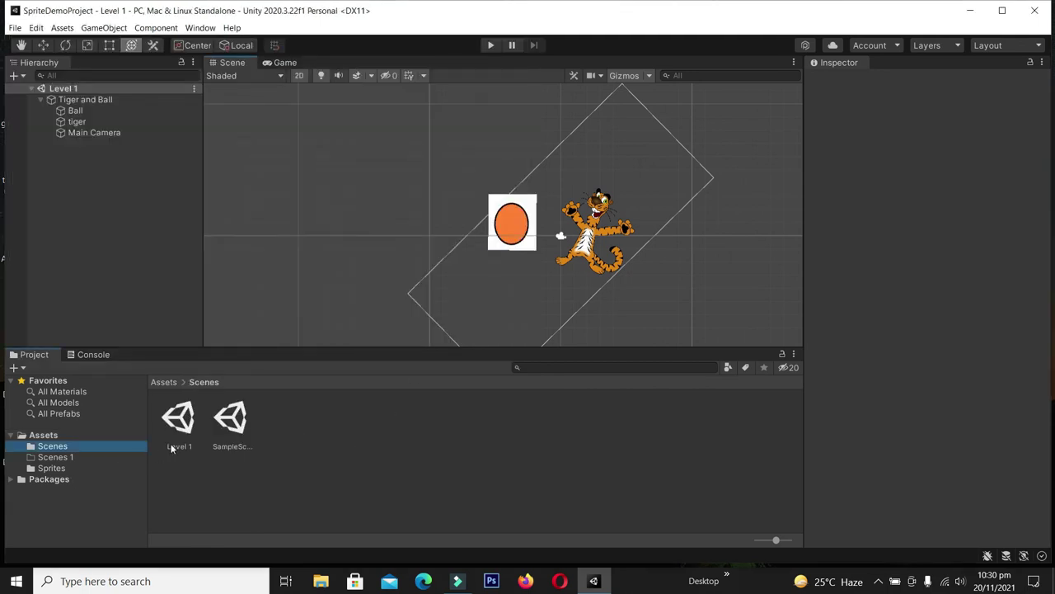